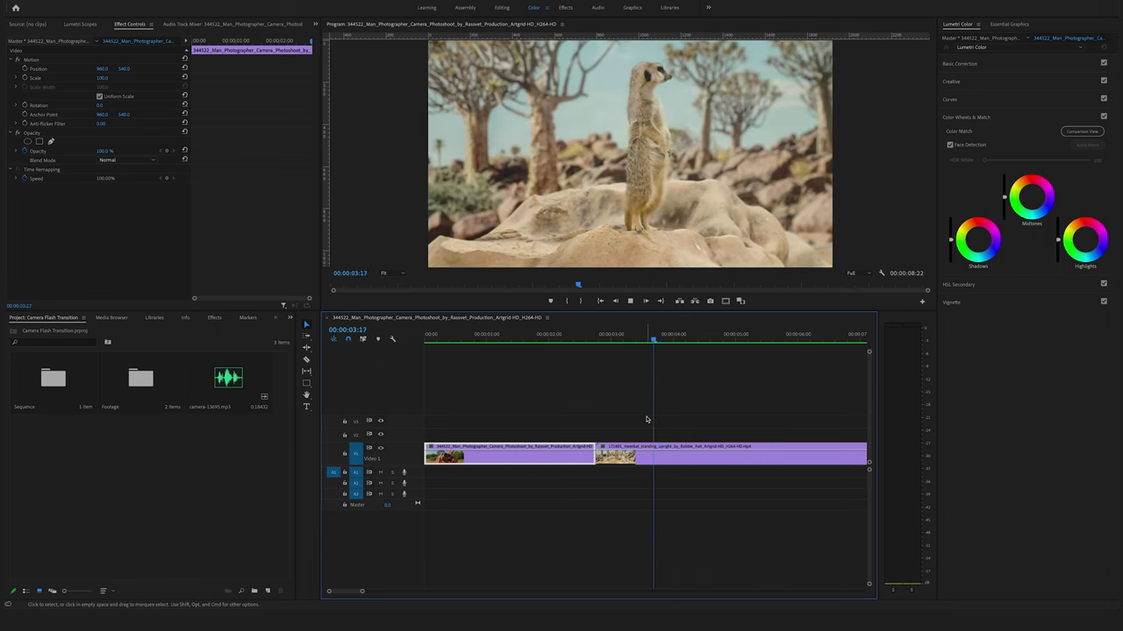
# - Shift the meerkat clip one frame later to 00:00:02:20 and snap the playhead to the photographer clip's end
pyautogui.press('space')
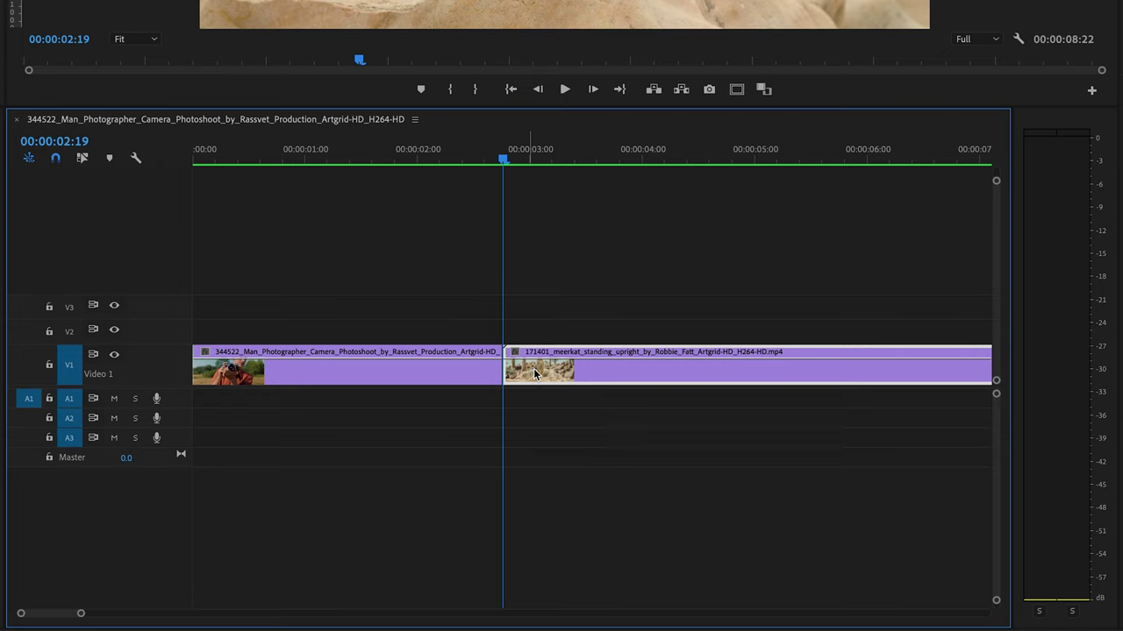
pyautogui.press('Right')
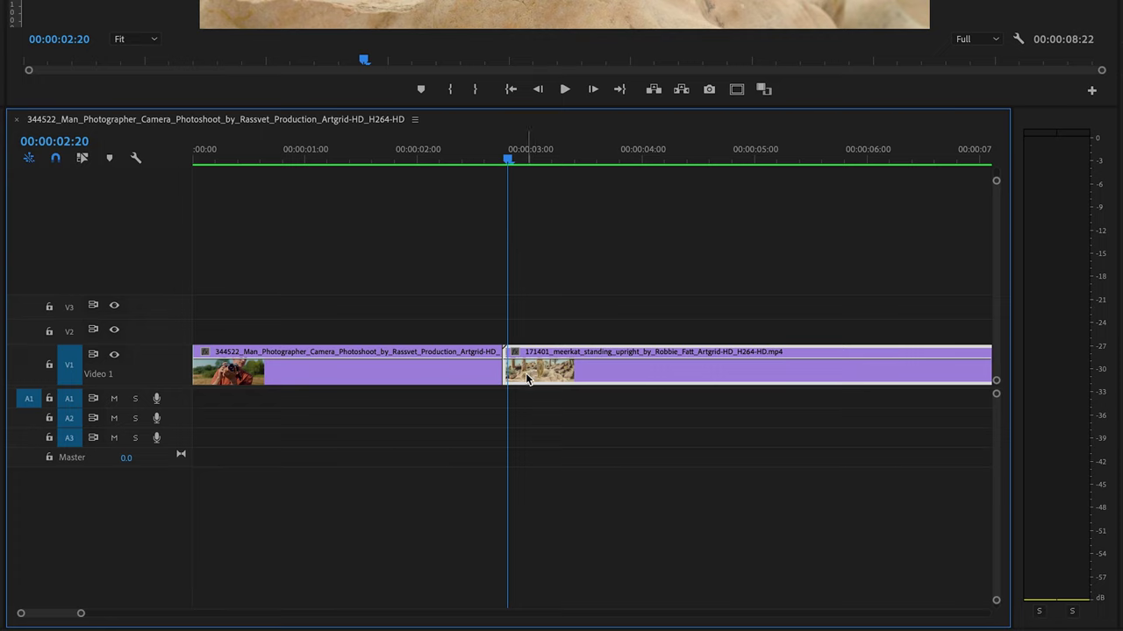
pyautogui.moveTo(525, 373); pyautogui.dragTo(530, 378)
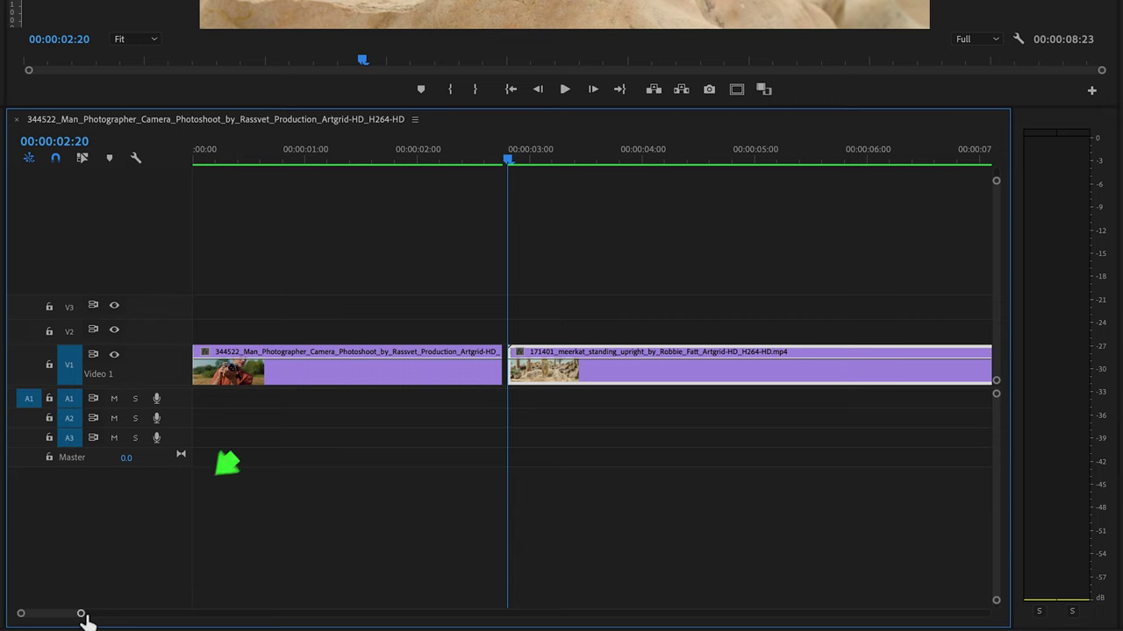
pyautogui.moveTo(83, 615); pyautogui.dragTo(51, 616)
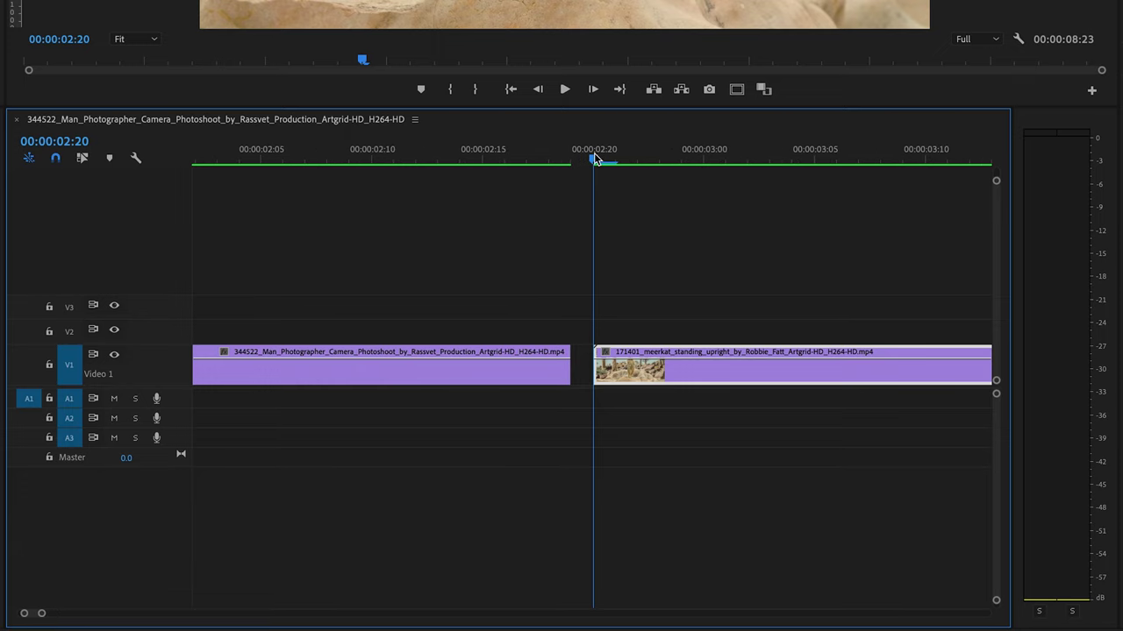
pyautogui.moveTo(595, 159); pyautogui.dragTo(584, 162)
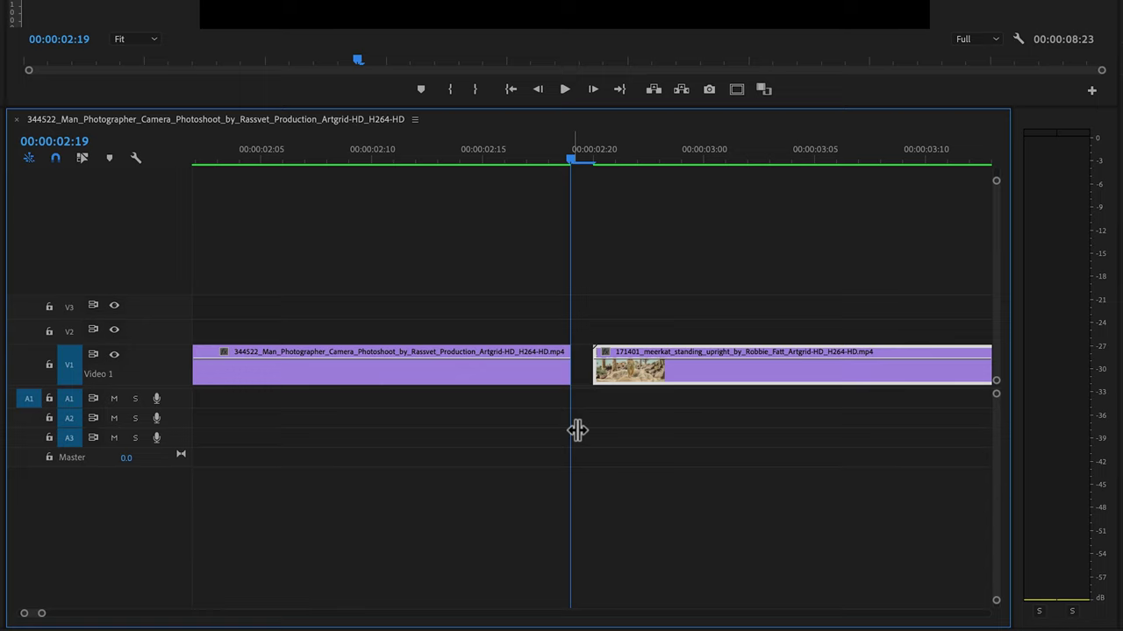
# - Razor the photographer clip at 00:00:02:17 and the meerkat clip at 00:00:02:22
pyautogui.press('Left')
pyautogui.press('Left')
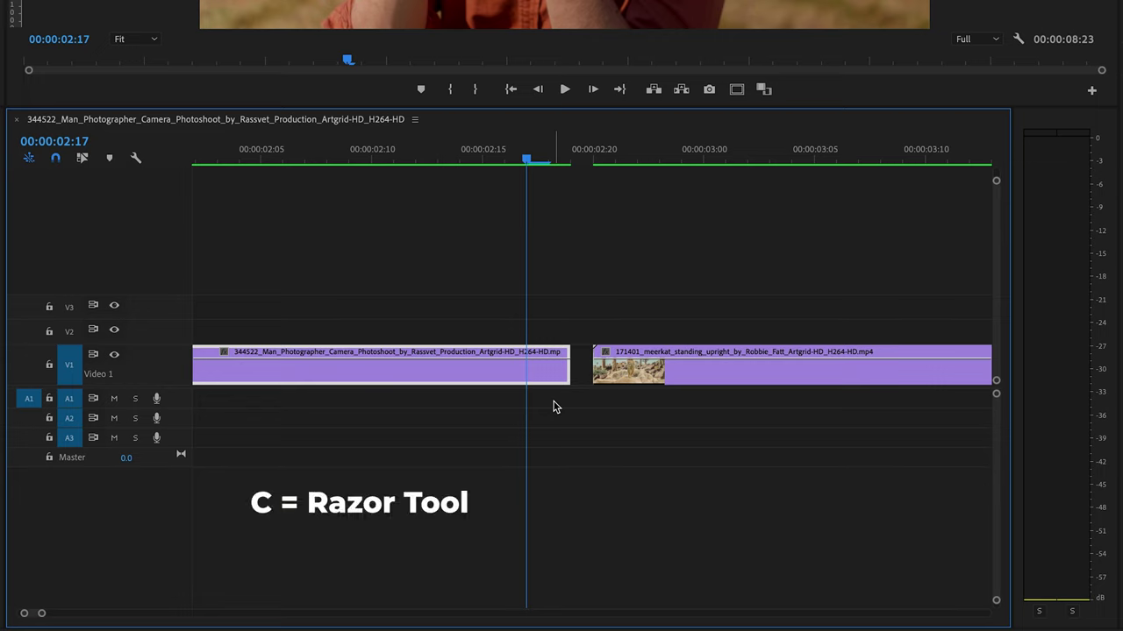
pyautogui.press('c')
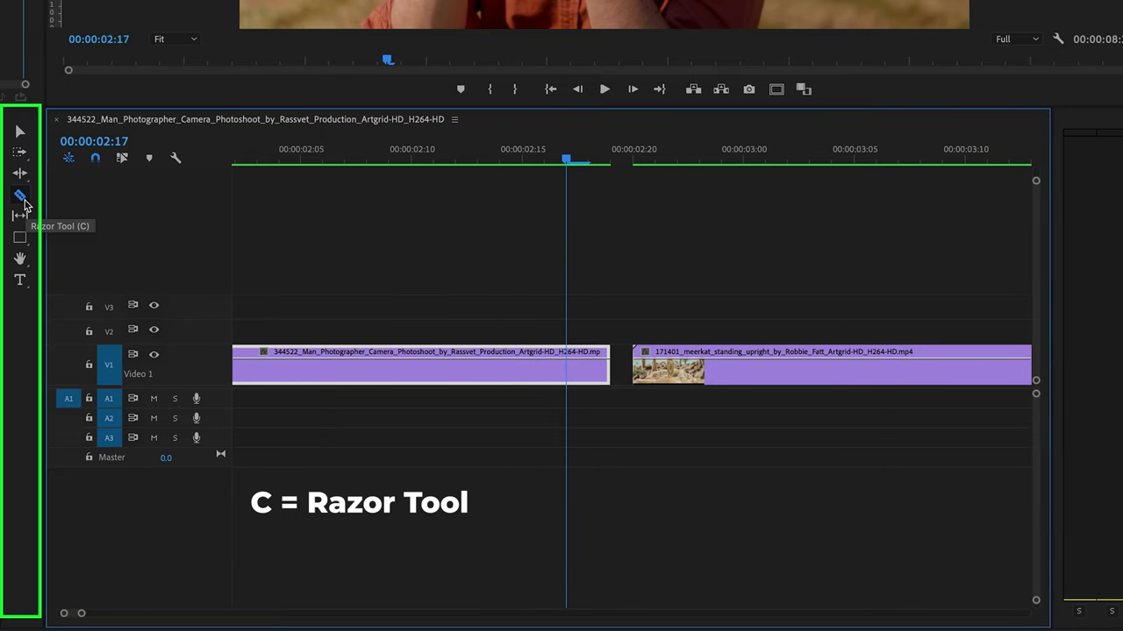
pyautogui.click(567, 366)
pyautogui.click(636, 161)
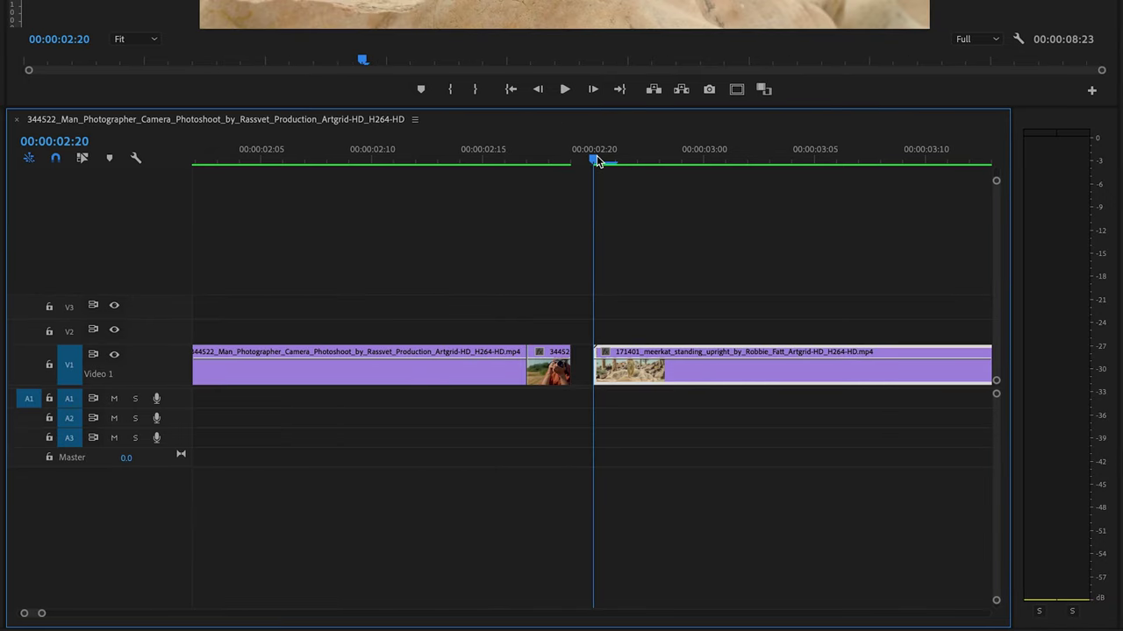
pyautogui.press('Right')
pyautogui.press('Right')
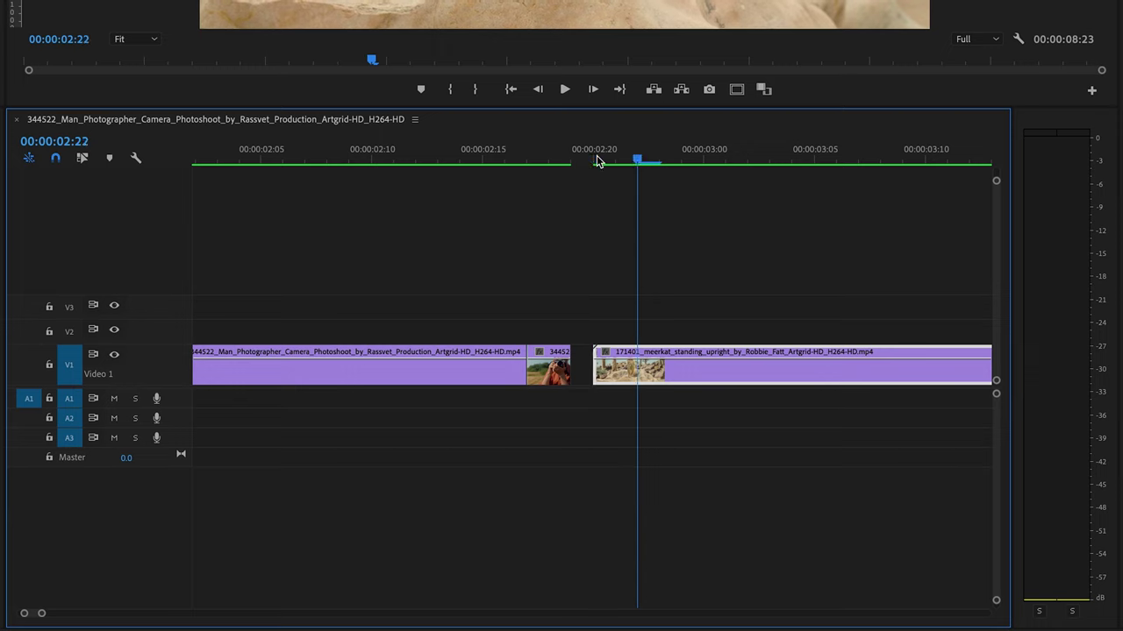
pyautogui.click(647, 367)
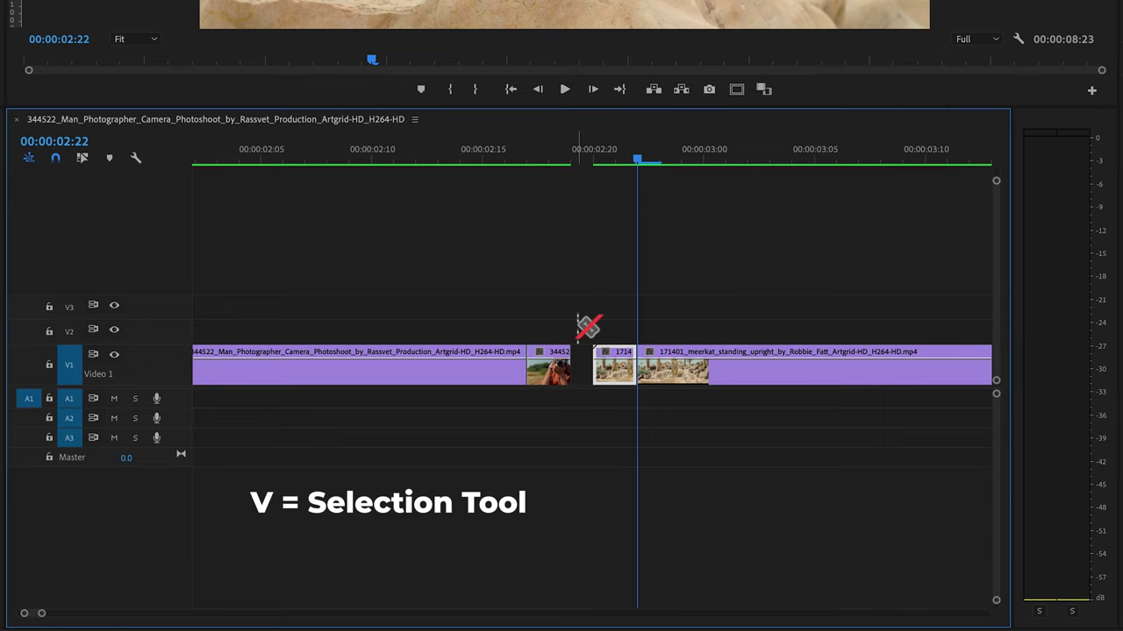
pyautogui.press('v')
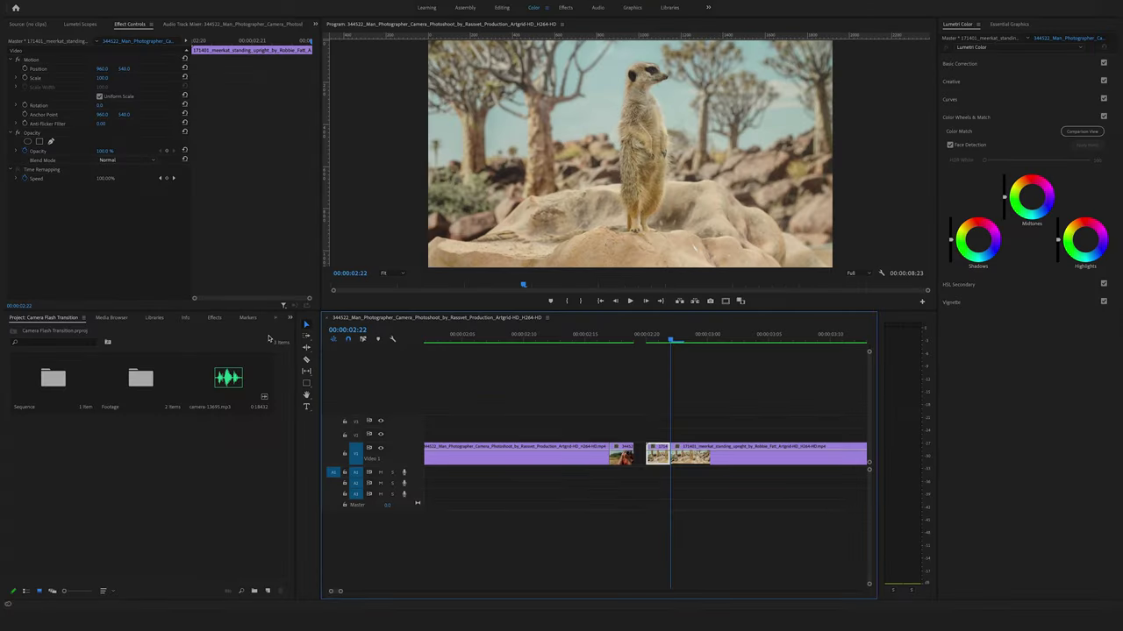
# - Drag Lens Flare from Video Effects > Generate onto the photographer clip's short end piece
pyautogui.click(364, 253)
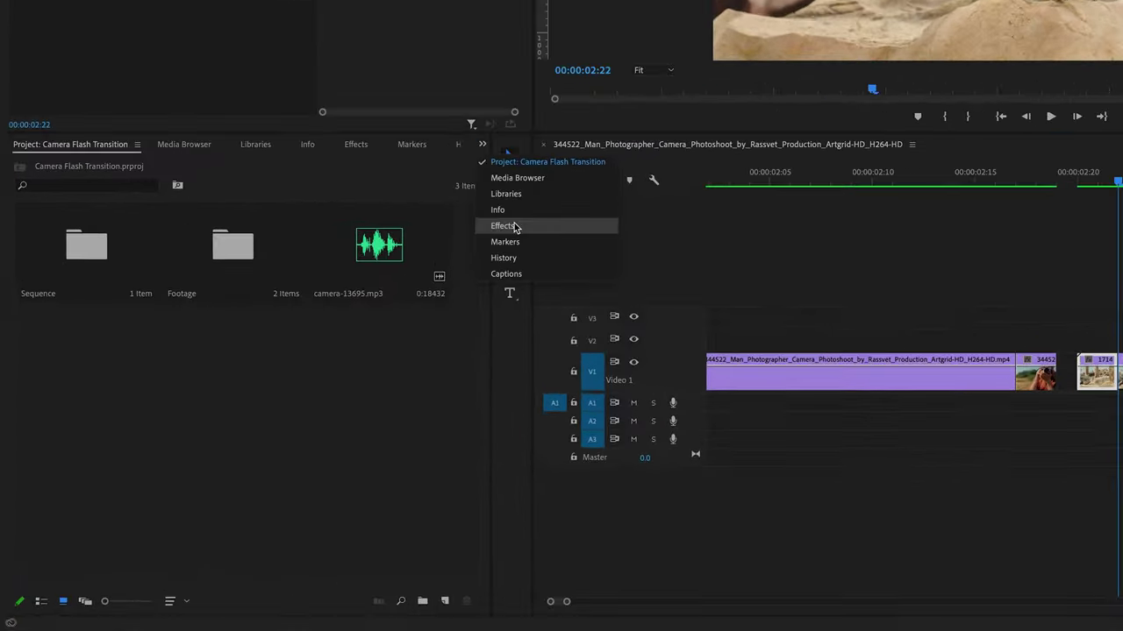
pyautogui.click(378, 309)
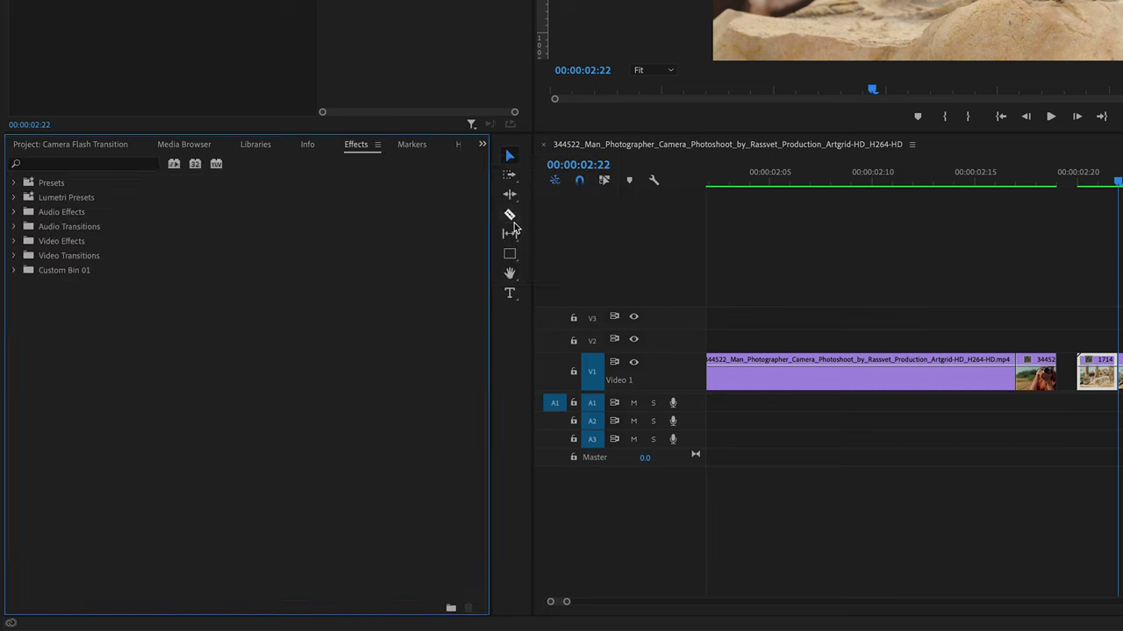
pyautogui.click(14, 242)
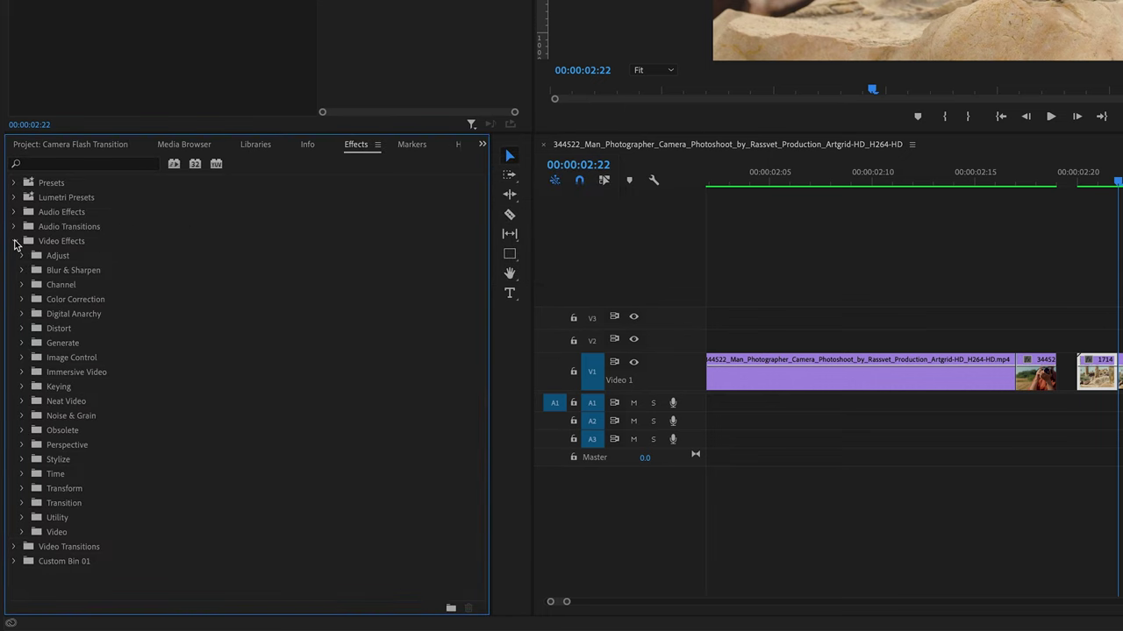
pyautogui.click(22, 344)
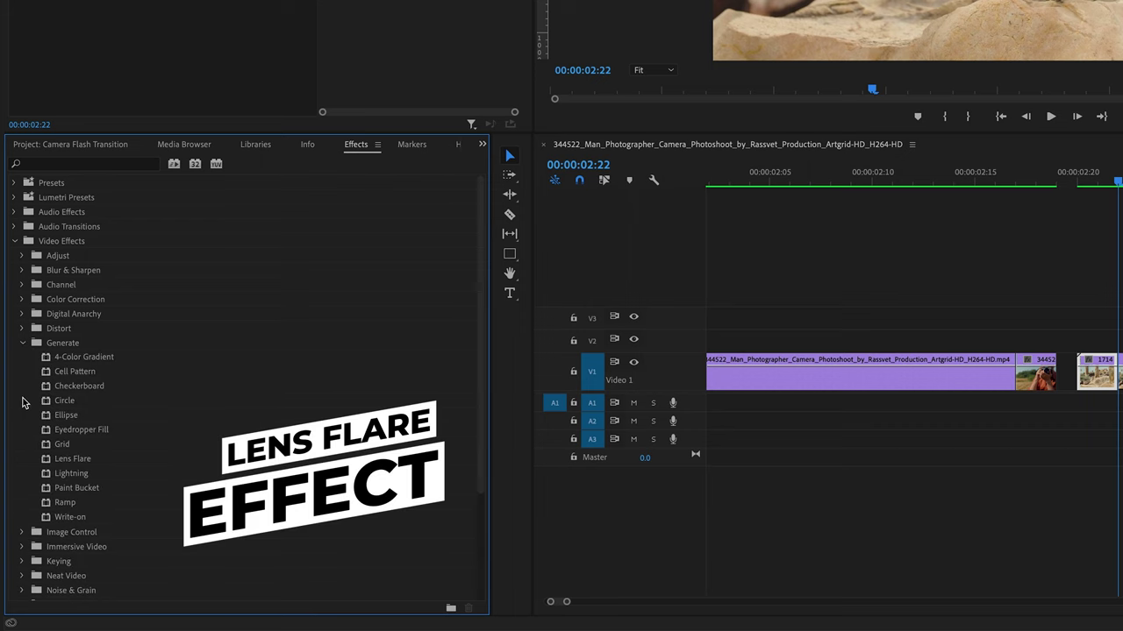
pyautogui.click(65, 463)
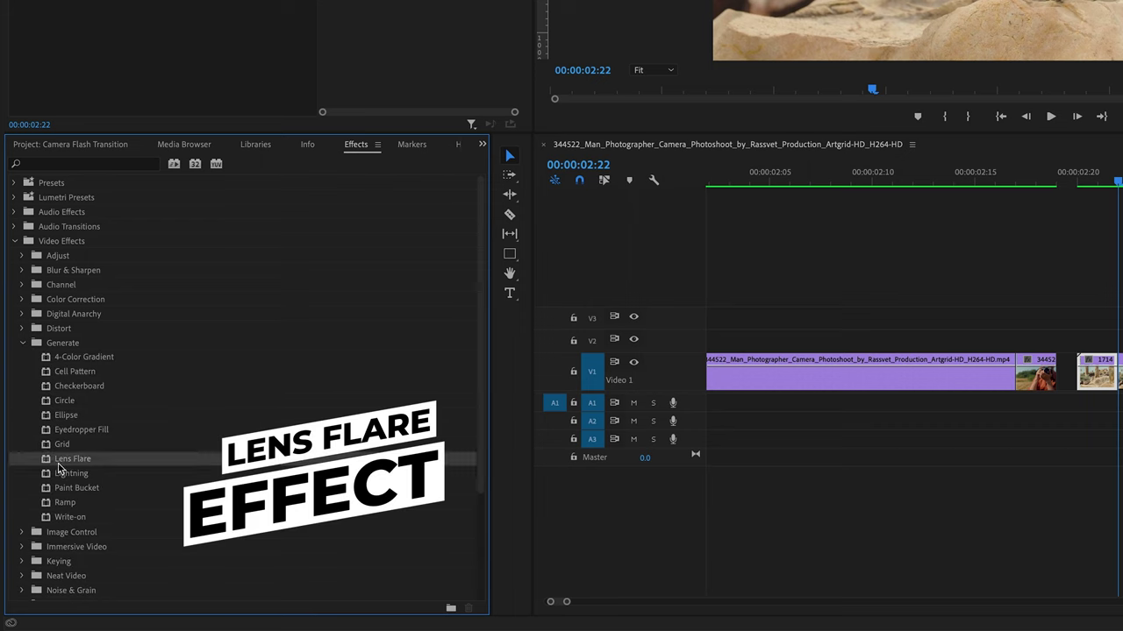
pyautogui.moveTo(52, 465); pyautogui.dragTo(980, 418)
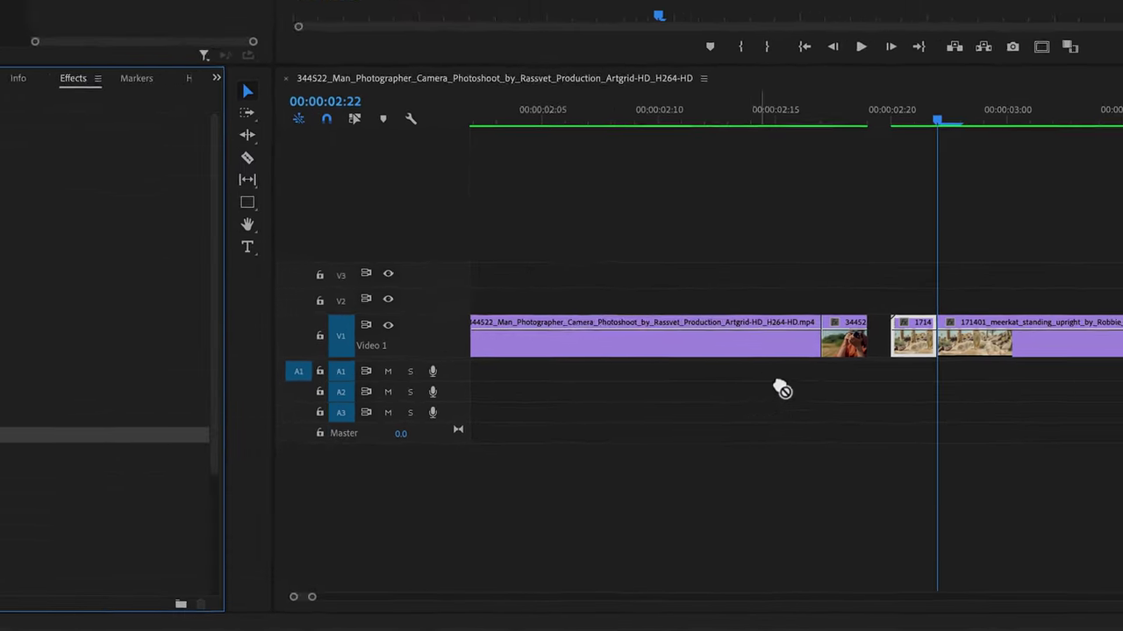
pyautogui.moveTo(780, 387); pyautogui.dragTo(846, 357)
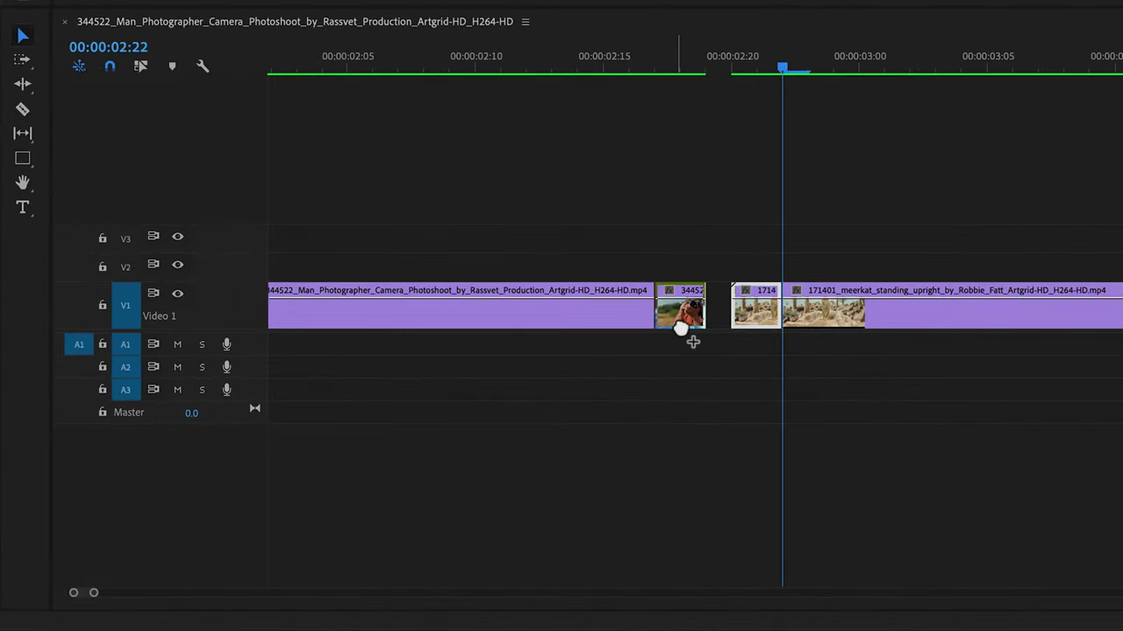
pyautogui.moveTo(693, 342); pyautogui.dragTo(680, 325)
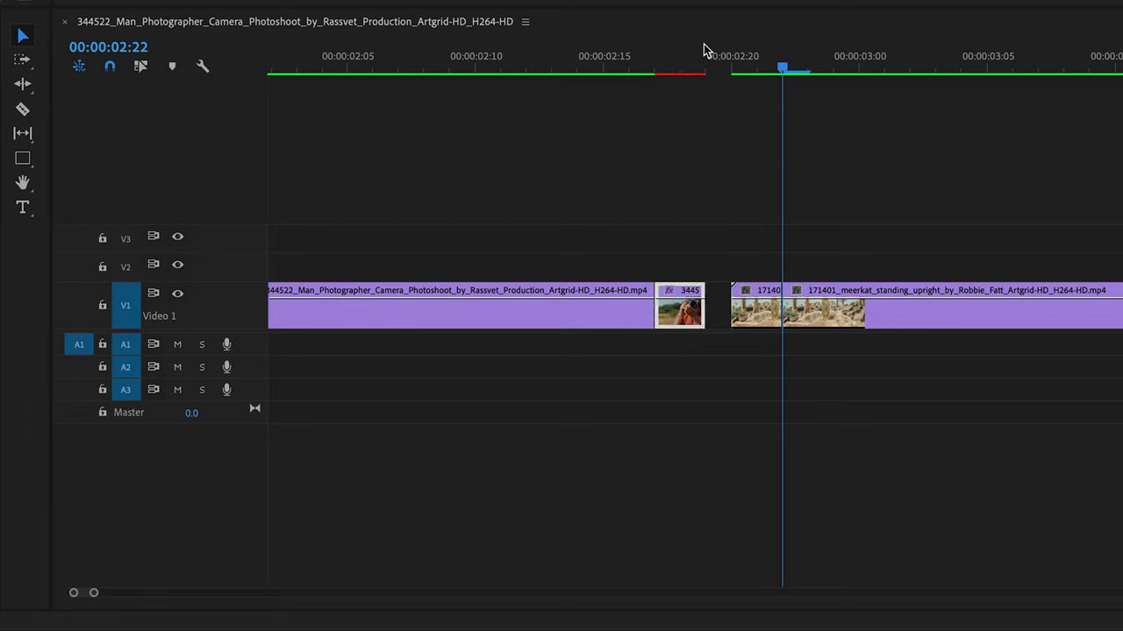
pyautogui.moveTo(701, 56); pyautogui.dragTo(661, 61)
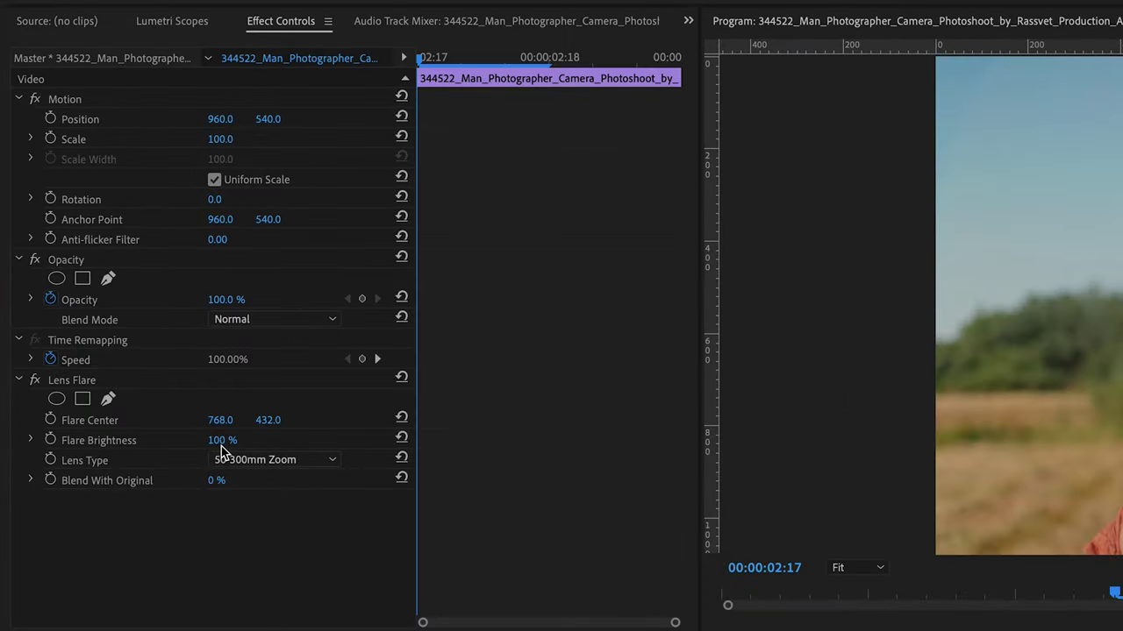
# - Lower Flare Brightness to 20% and set Flare Center to 888.0, 507.0 on the camera lens
pyautogui.moveTo(222, 441); pyautogui.dragTo(153, 441)
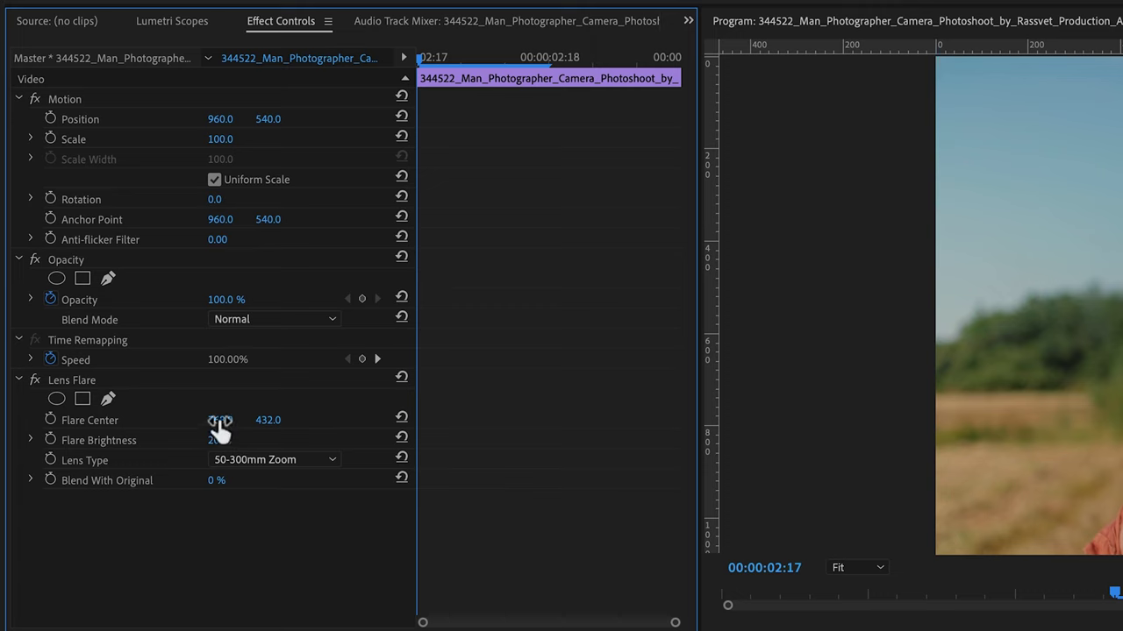
pyautogui.moveTo(219, 429); pyautogui.dragTo(223, 428)
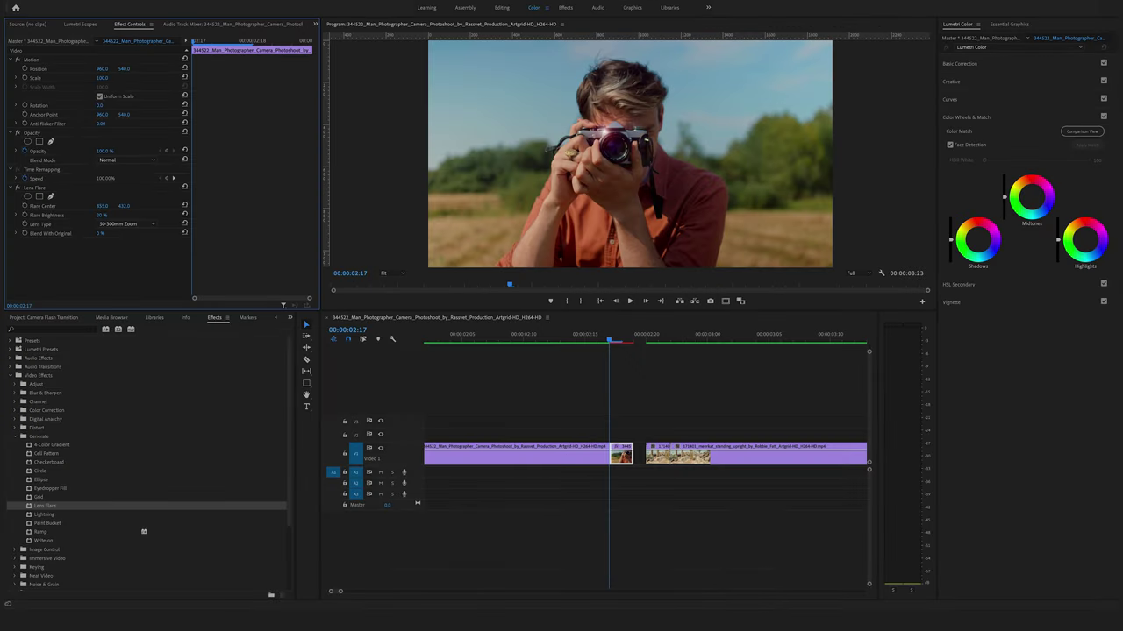
pyautogui.moveTo(102, 205)
pyautogui.mouseDown()
pyautogui.moveTo(150, 206)
pyautogui.moveTo(111, 205)
pyautogui.mouseUp()
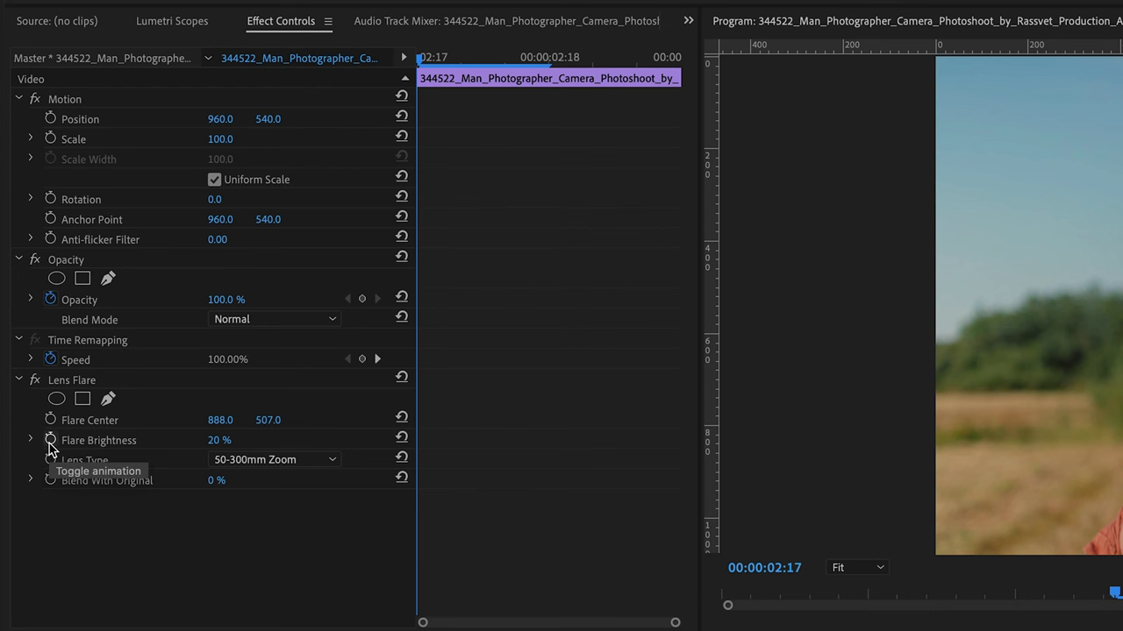
# - Keyframe Flare Brightness at 20% on 00:00:02:17 and about 180% on 00:00:02:18
pyautogui.click(50, 441)
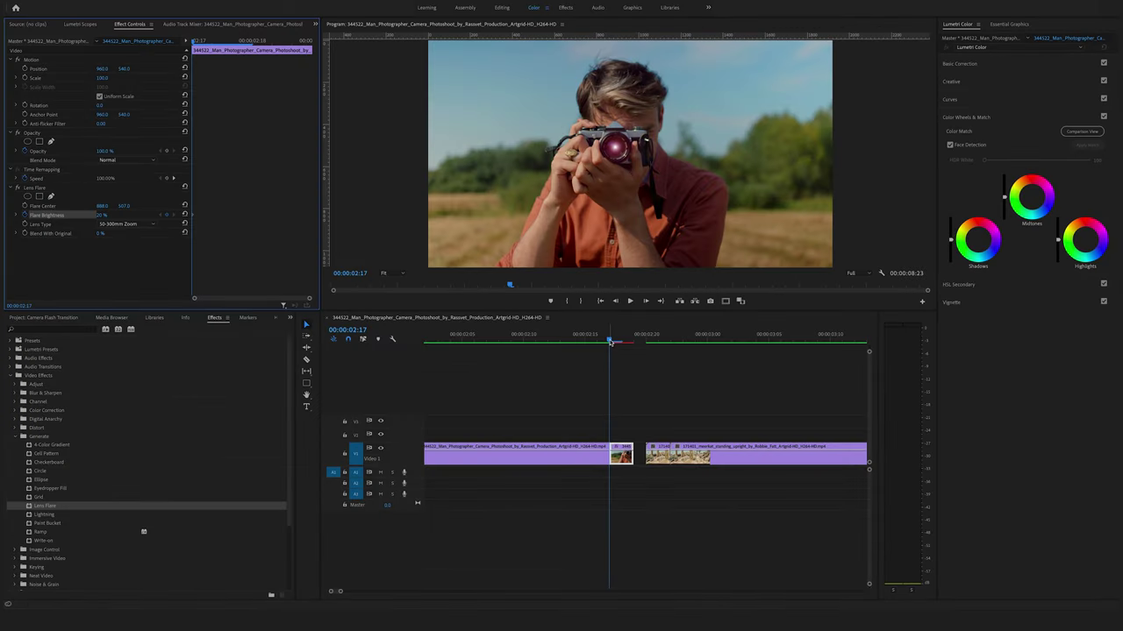
pyautogui.press('Right')
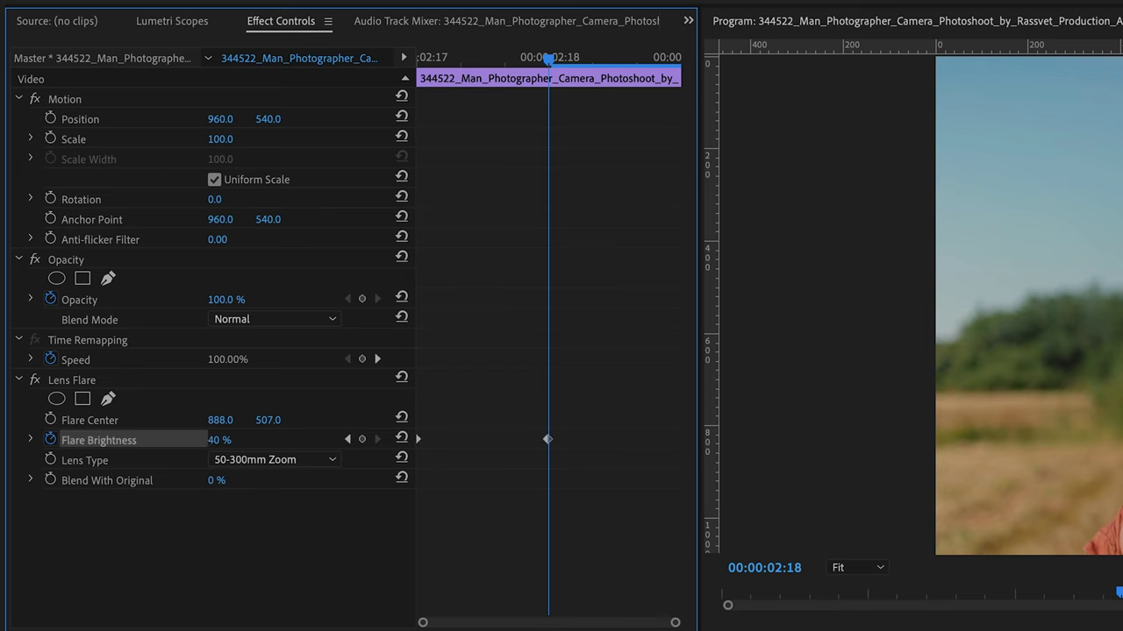
pyautogui.moveTo(219, 439); pyautogui.dragTo(220, 439)
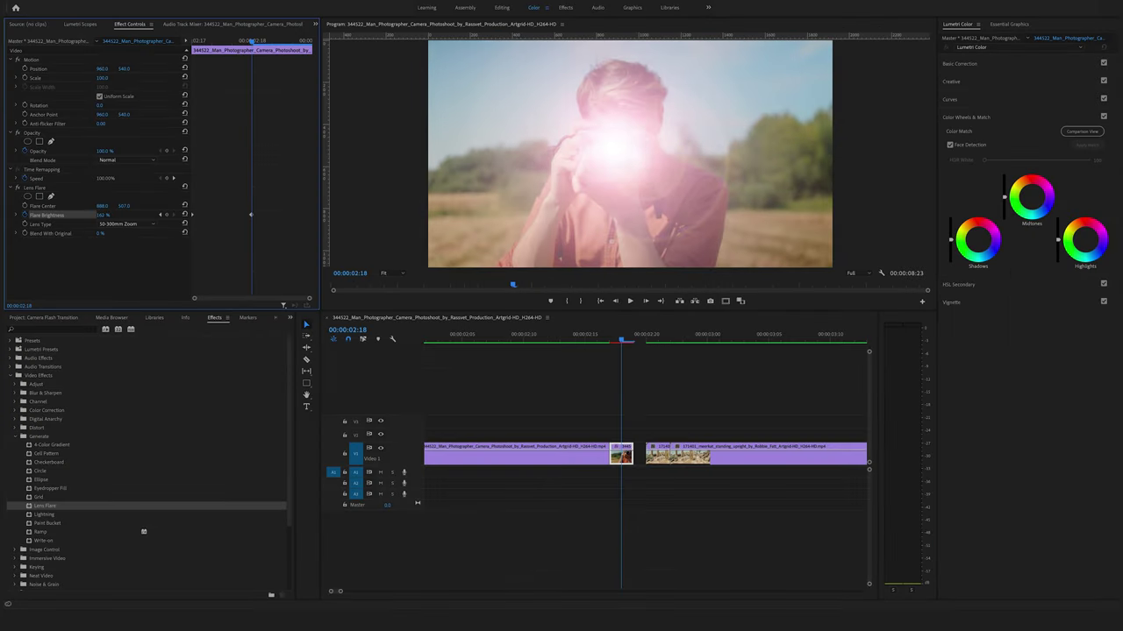
pyautogui.moveTo(103, 215); pyautogui.dragTo(103, 215)
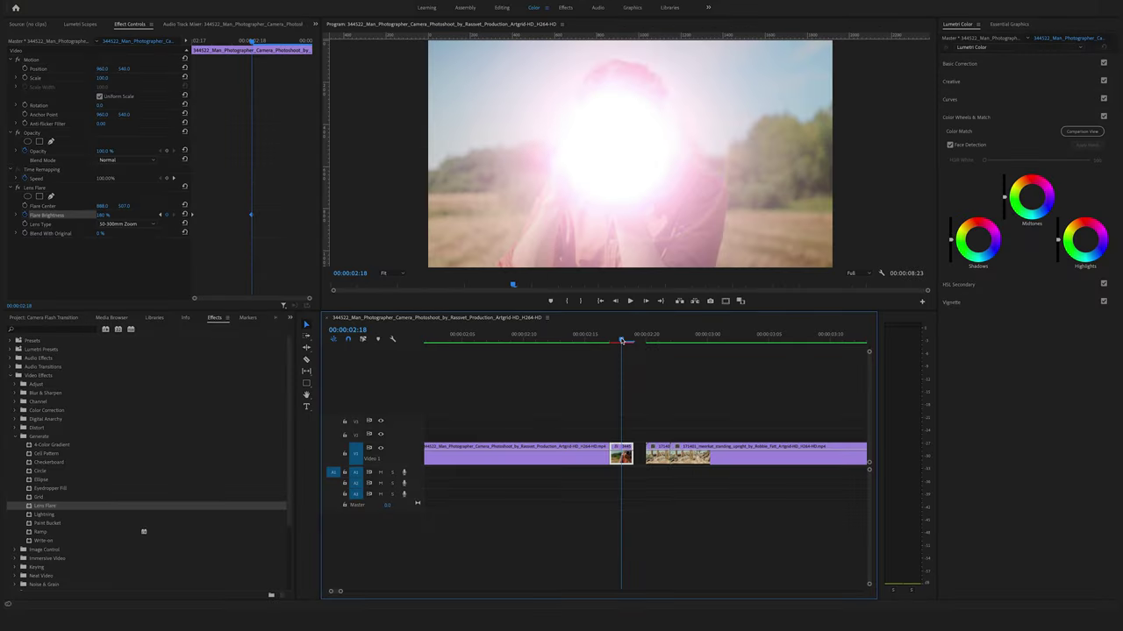
pyautogui.click(628, 340)
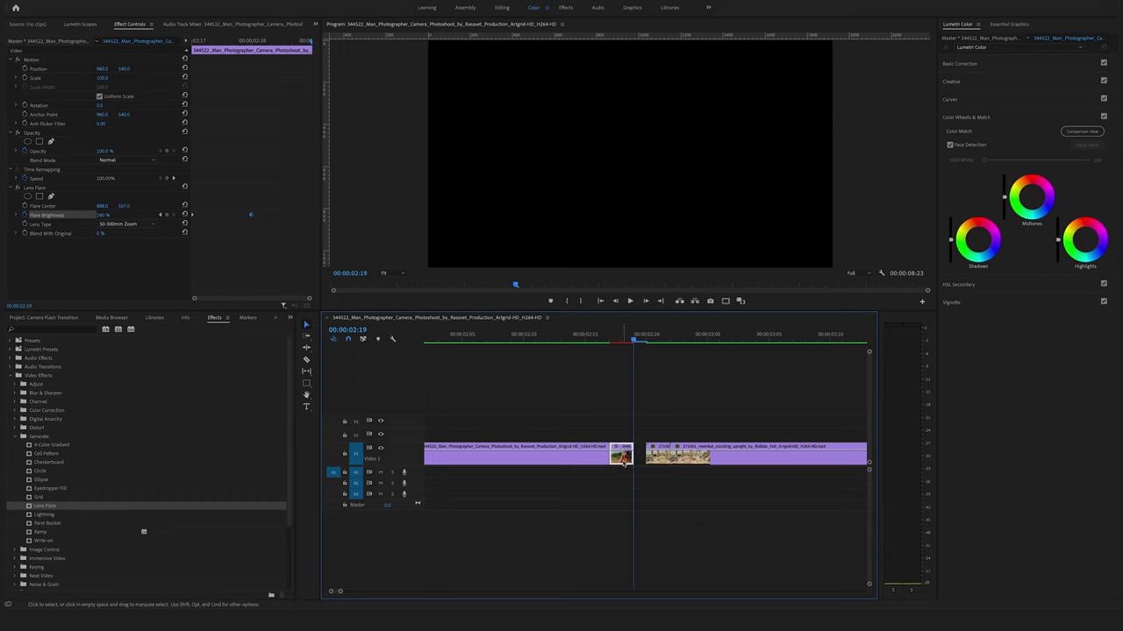
pyautogui.click(251, 218)
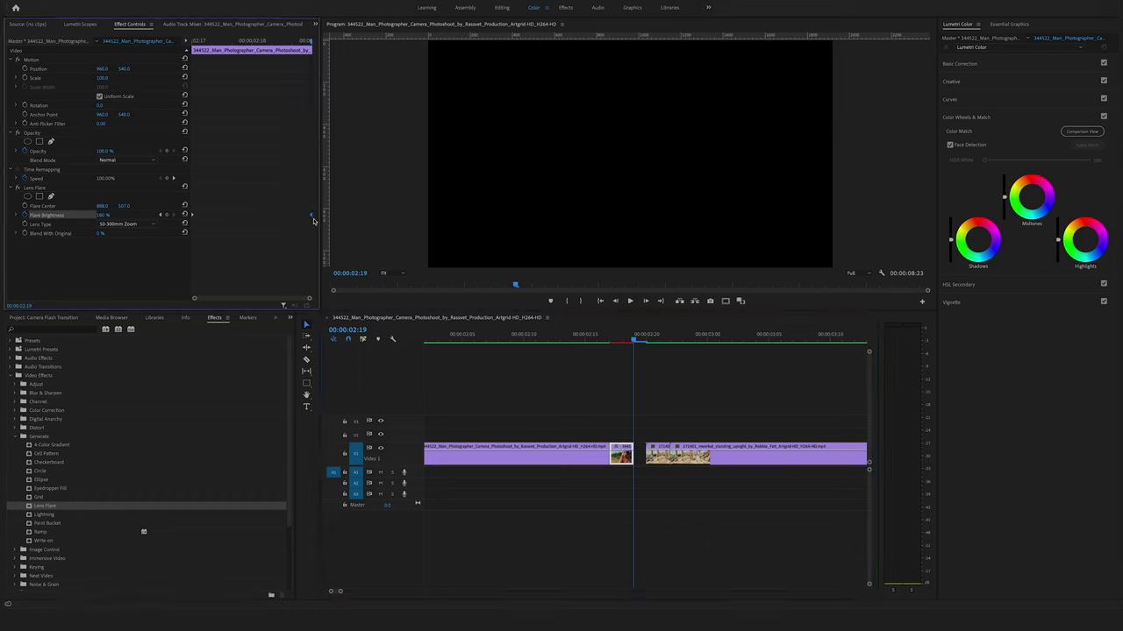
pyautogui.moveTo(633, 340); pyautogui.dragTo(610, 342)
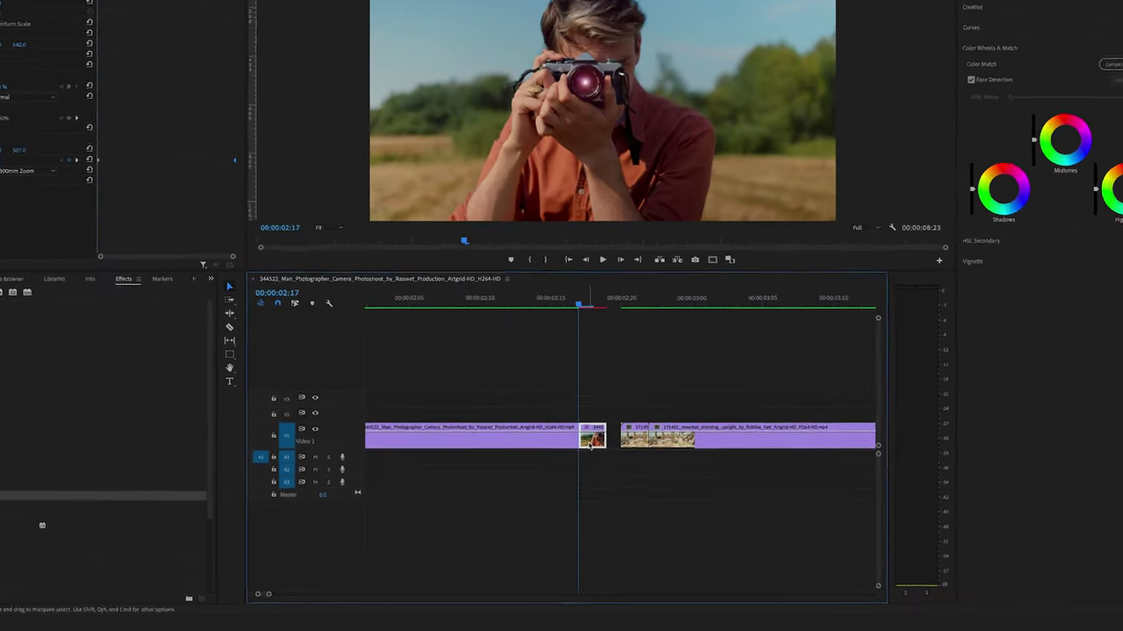
# - Copy the photographer clip and paste its Lens Flare attributes onto the meerkat clip
pyautogui.rightClick(616, 462)
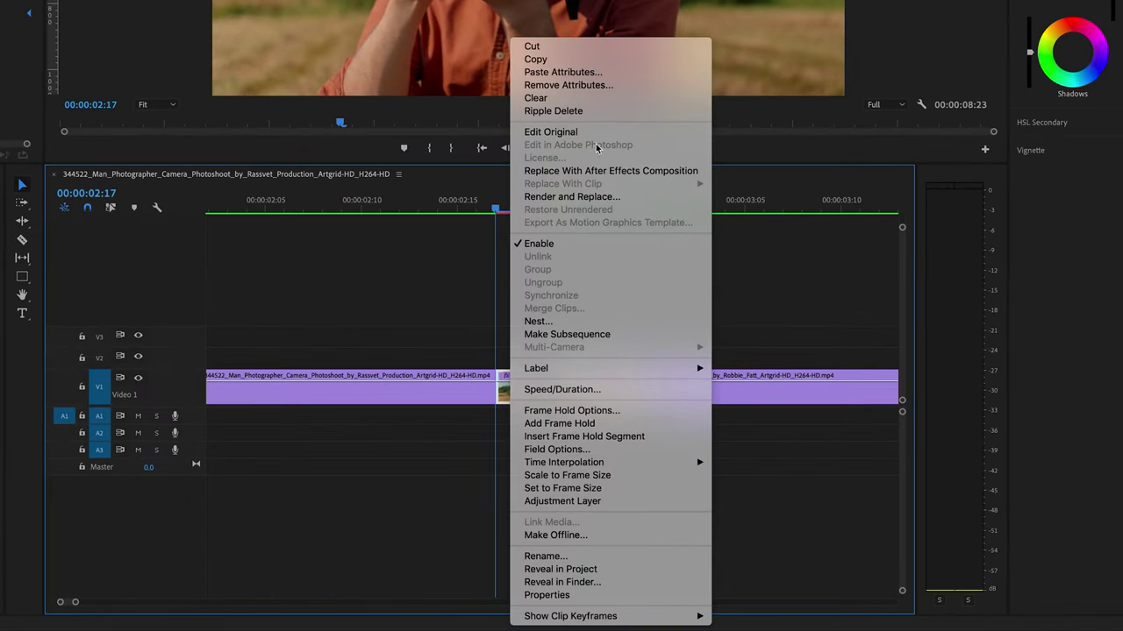
pyautogui.click(585, 57)
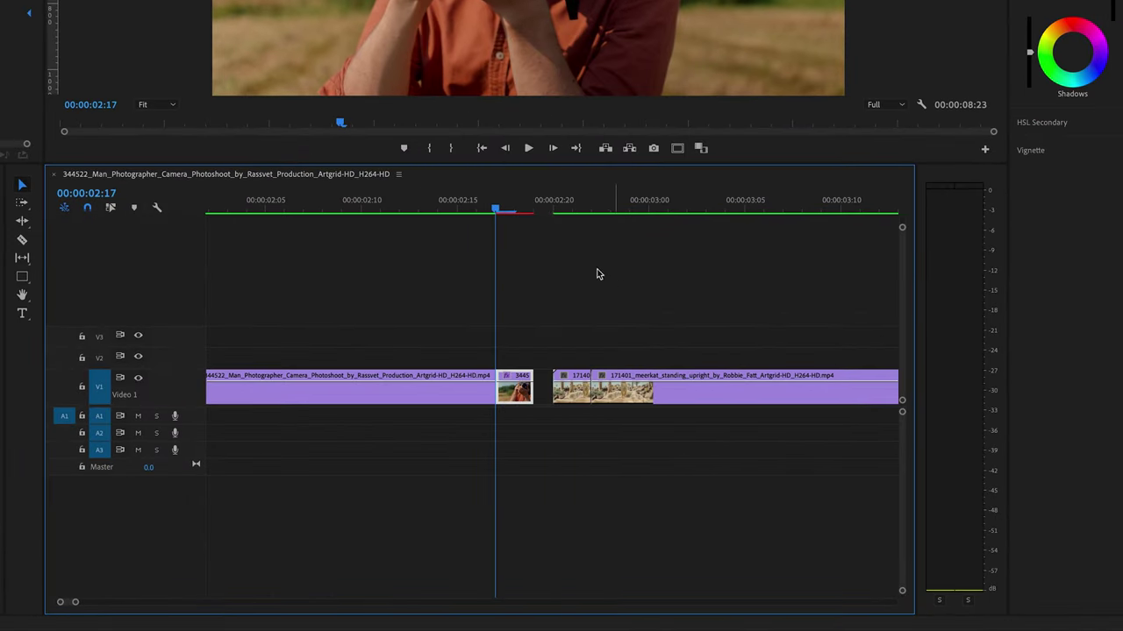
pyautogui.click(551, 208)
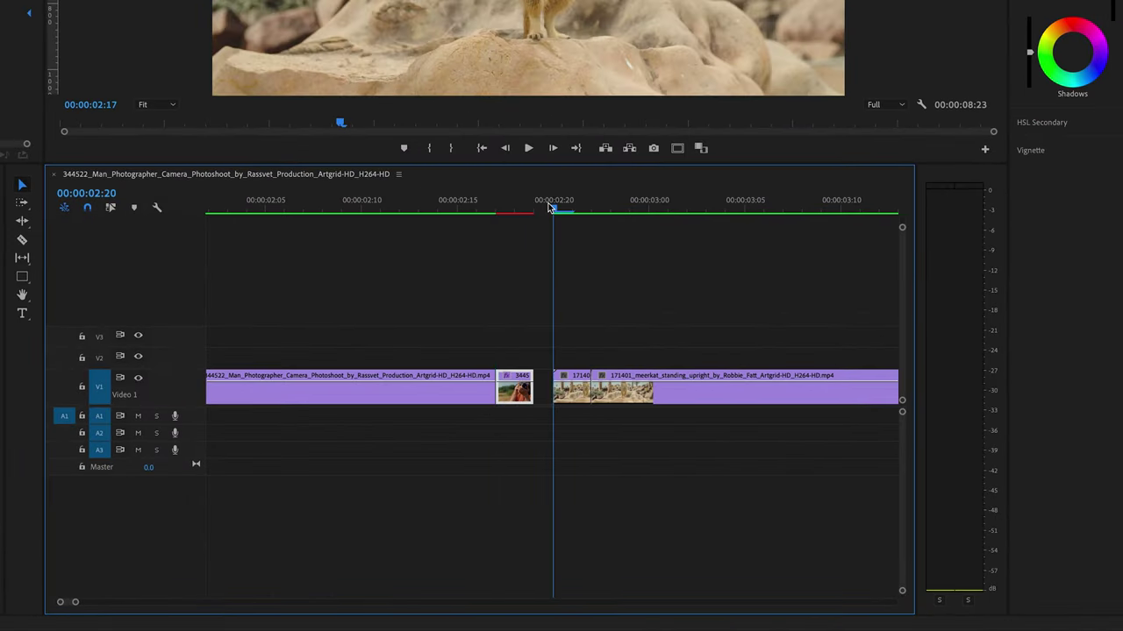
pyautogui.rightClick(565, 402)
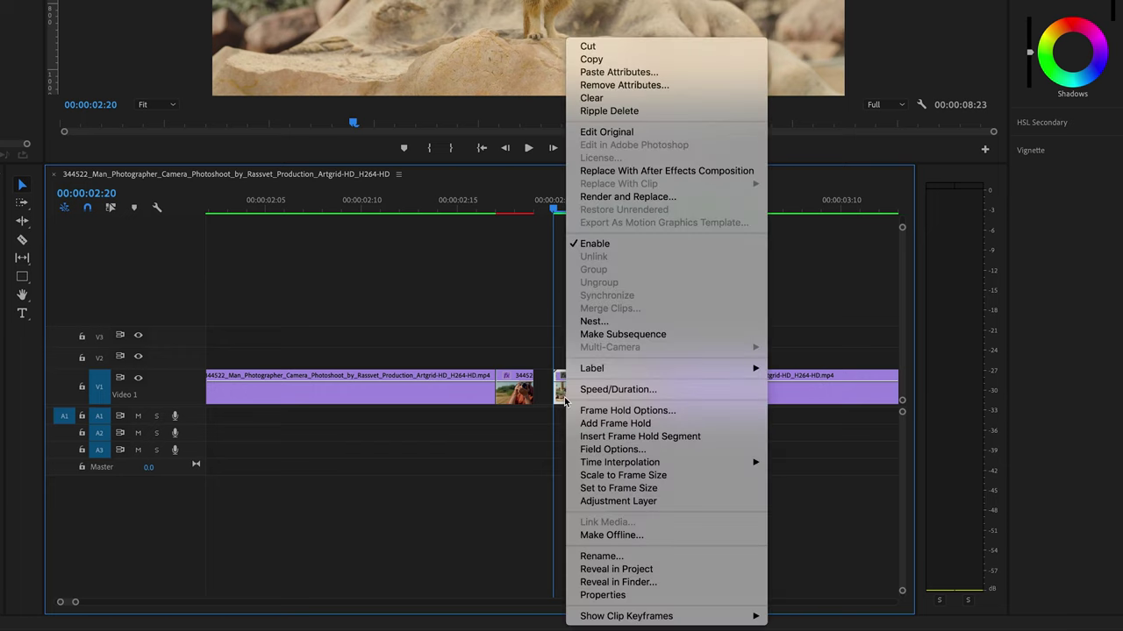
pyautogui.click(687, 73)
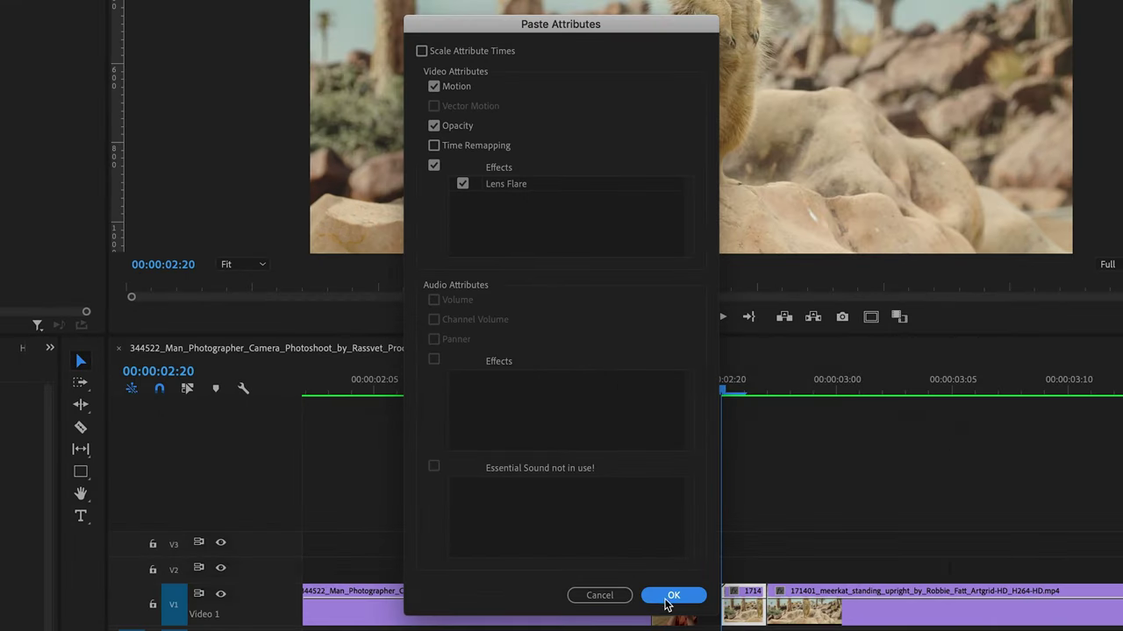
pyautogui.click(672, 597)
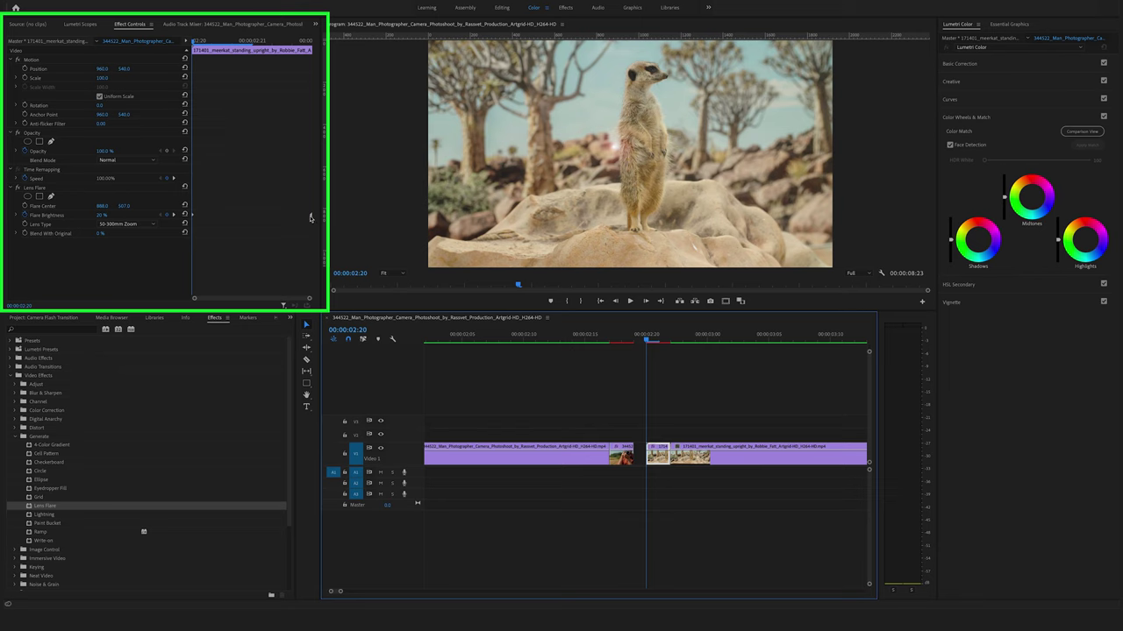
# - Move the Flare Brightness keyframe so the meerkat flare peaks at 180% at 00:00:02:20
pyautogui.click(309, 216)
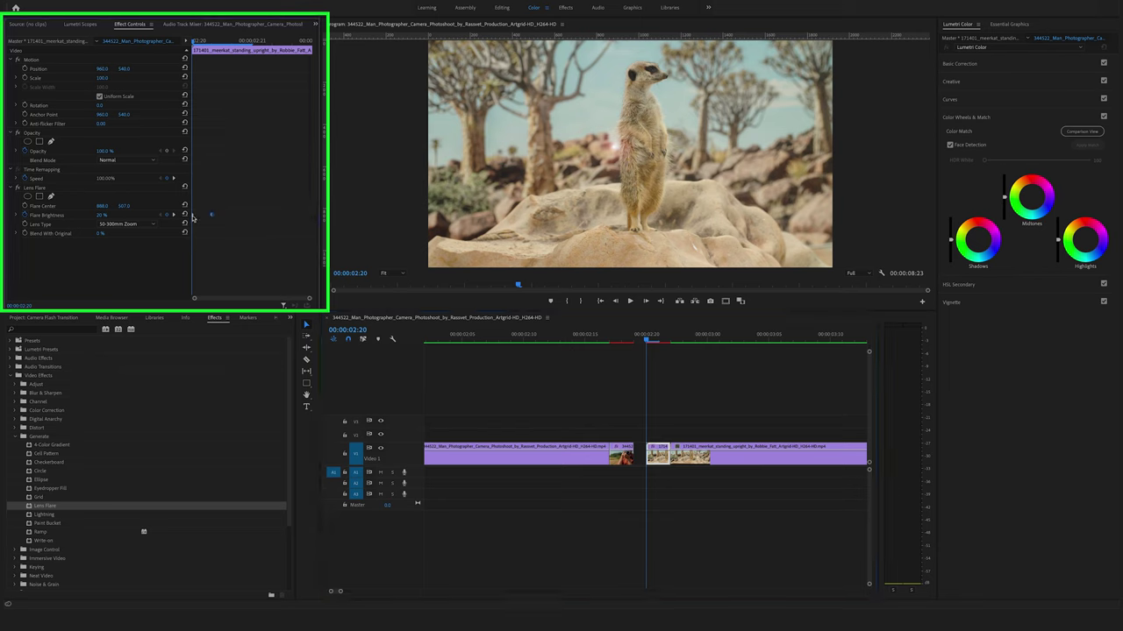
pyautogui.moveTo(193, 218); pyautogui.dragTo(235, 221)
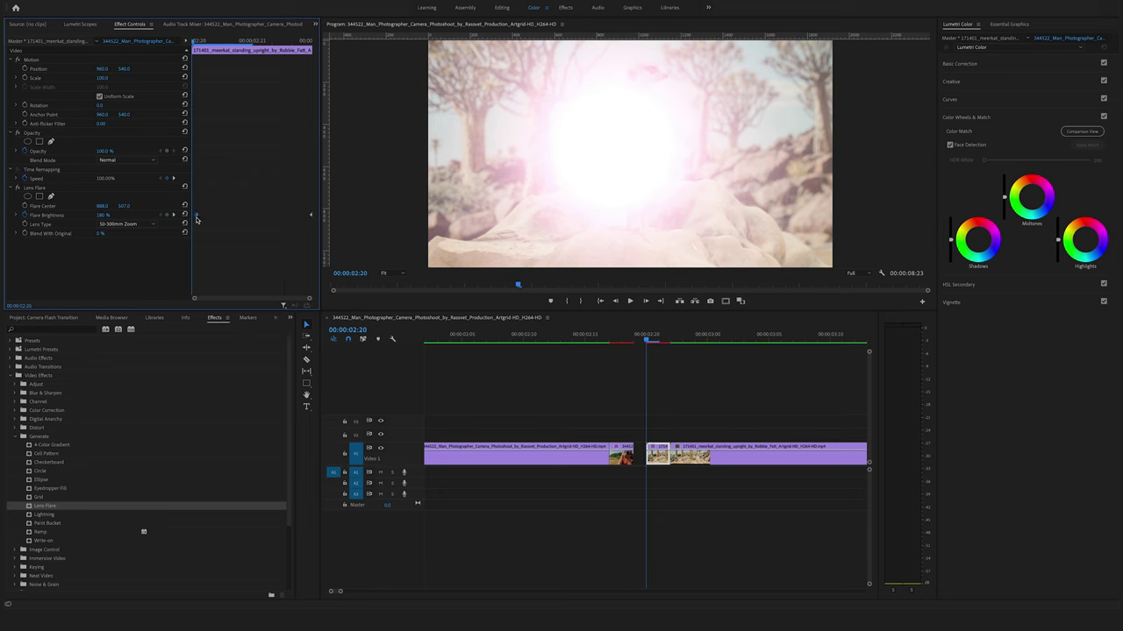
pyautogui.click(640, 463)
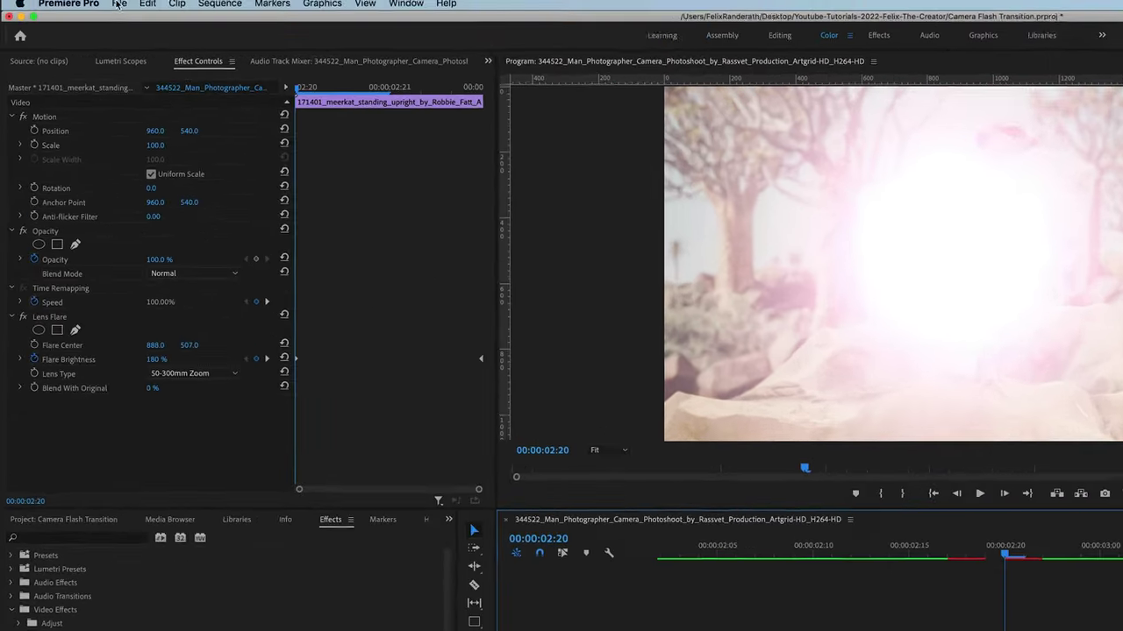
# - Create a white (FFFFFF) 1920×1080 Color Matte and place it on V2 above the cut
pyautogui.click(113, 5)
pyautogui.moveTo(131, 23)
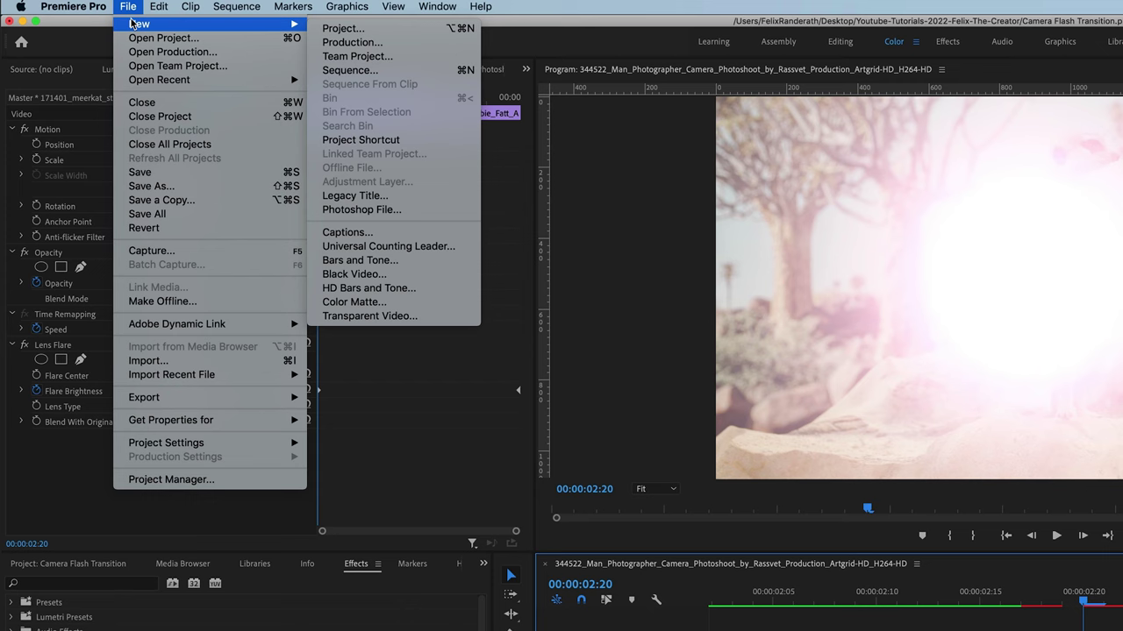
pyautogui.click(424, 302)
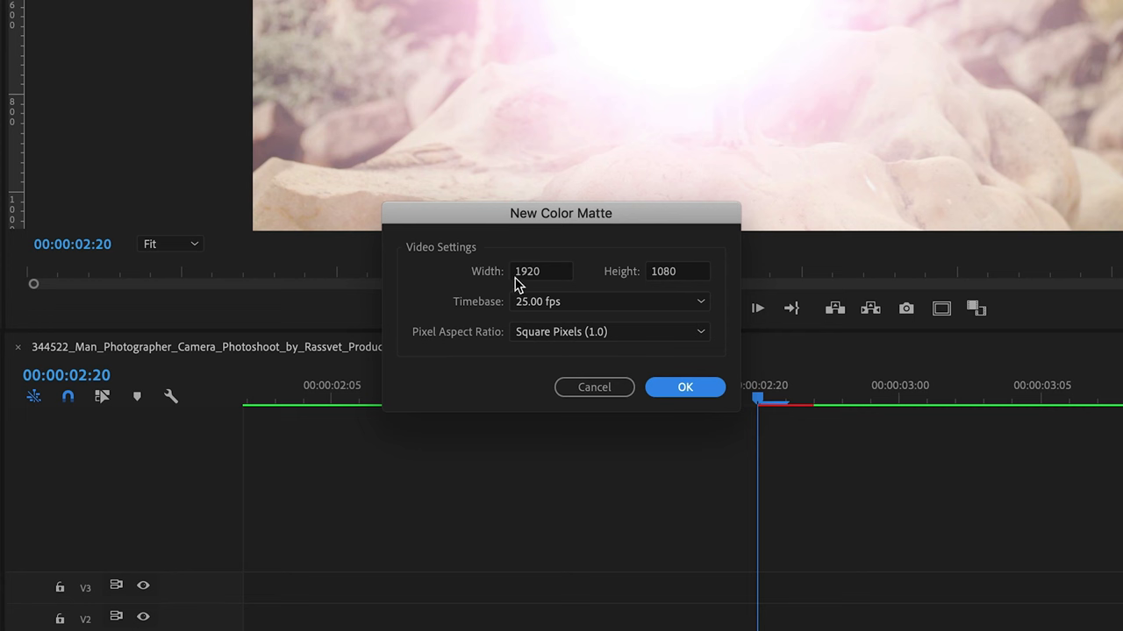
pyautogui.click(685, 388)
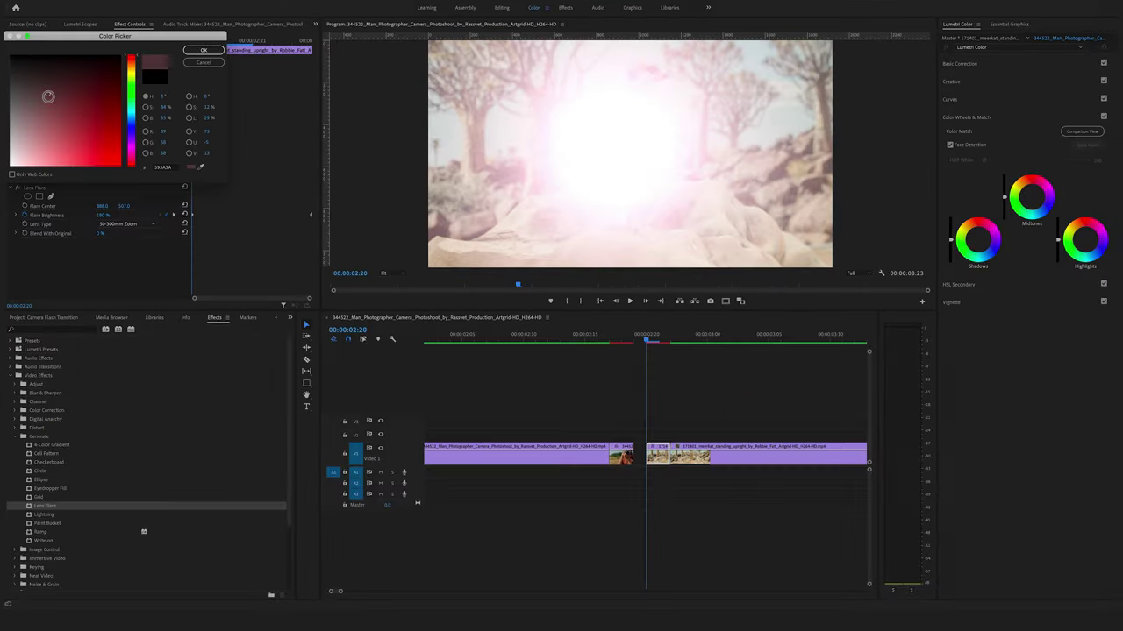
pyautogui.moveTo(48, 95); pyautogui.dragTo(11, 55)
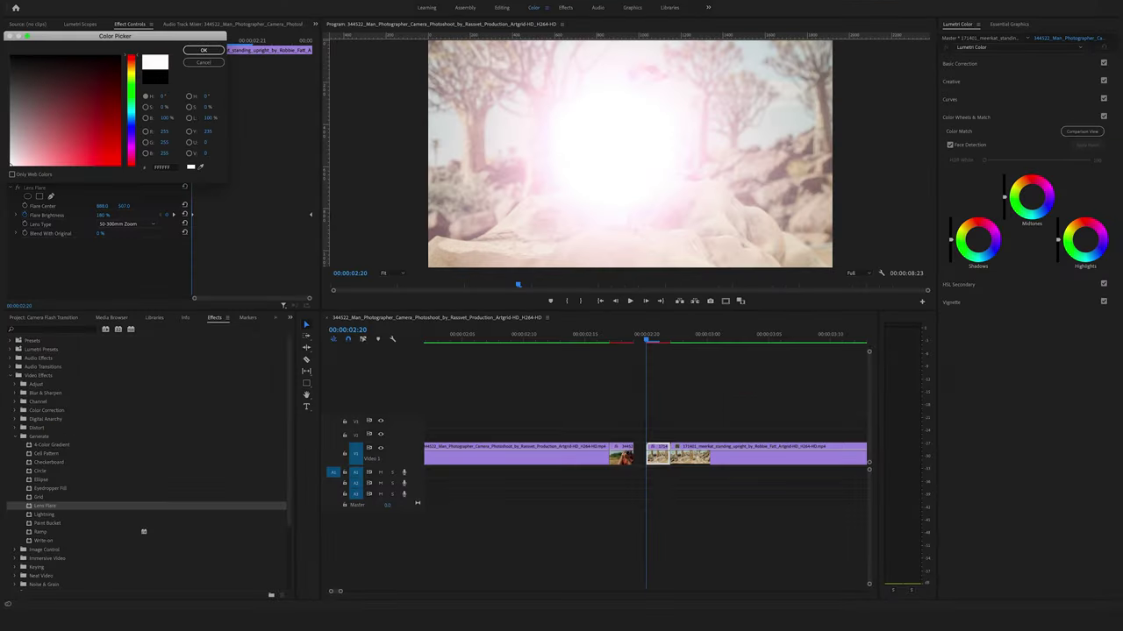
pyautogui.click(213, 52)
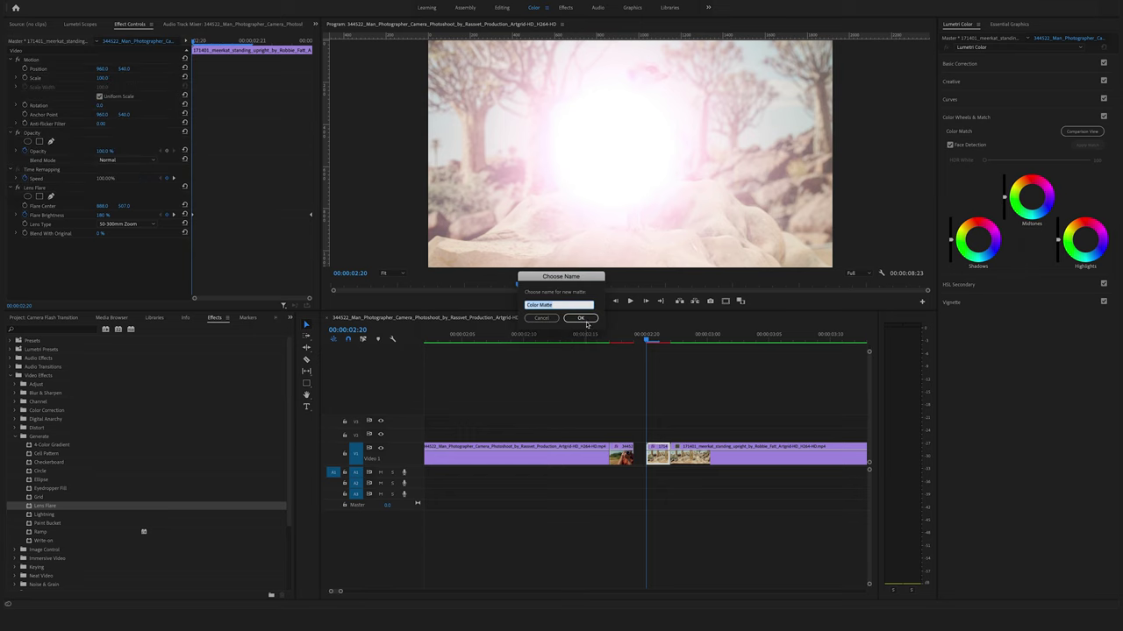
pyautogui.click(580, 318)
pyautogui.click(50, 318)
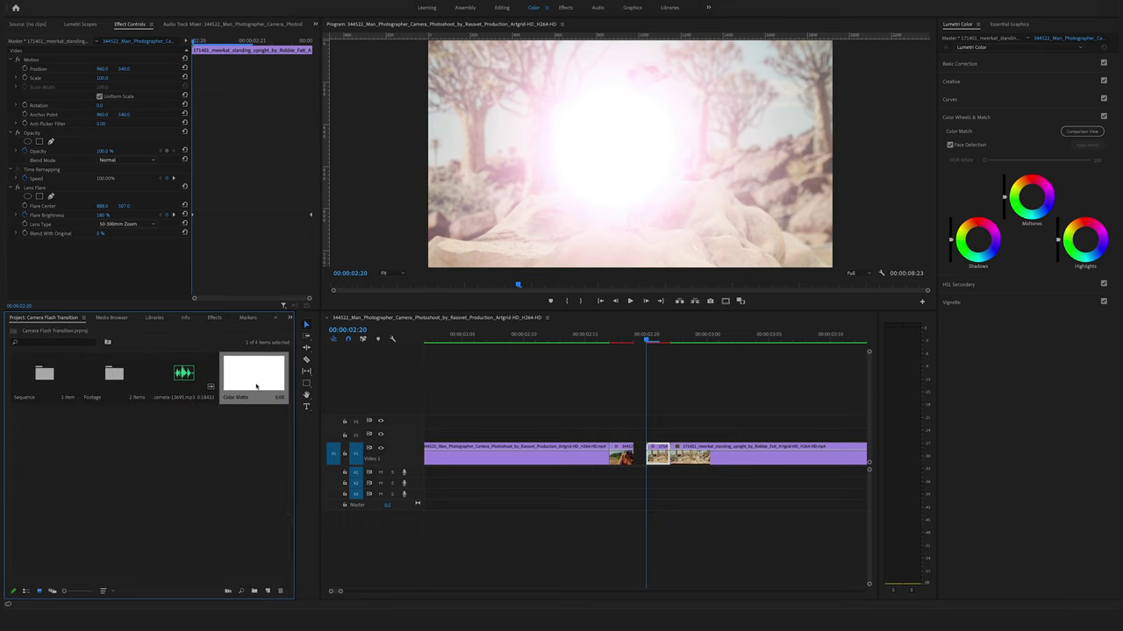
pyautogui.moveTo(245, 383); pyautogui.dragTo(586, 437)
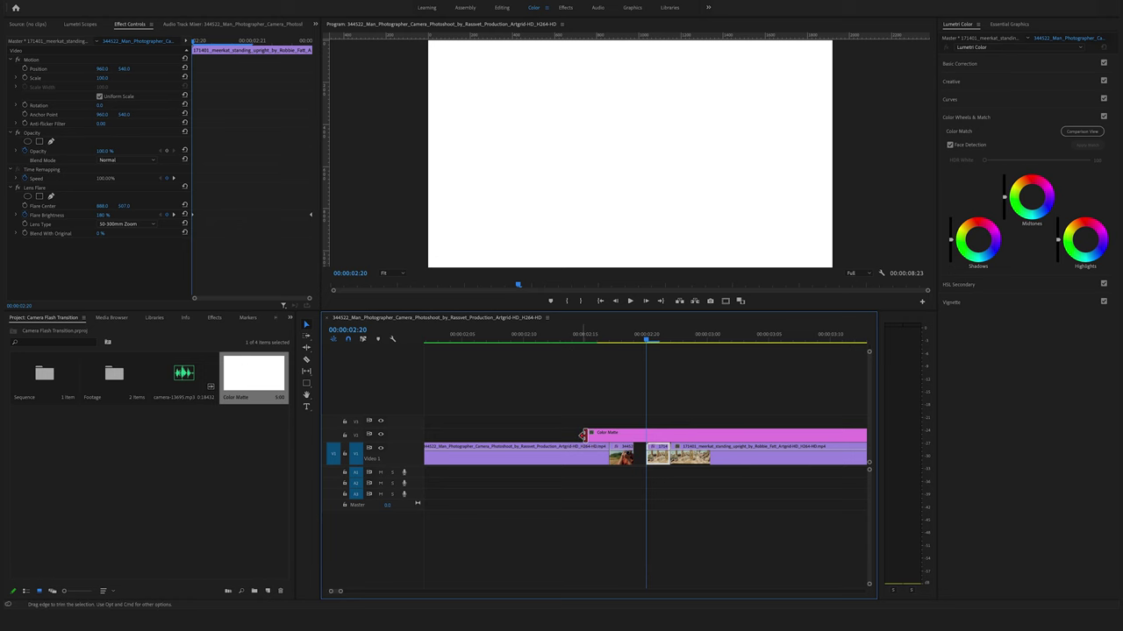
# - Cut the Color Matte down to the single frame over the gap and move it into V1
pyautogui.press('c')
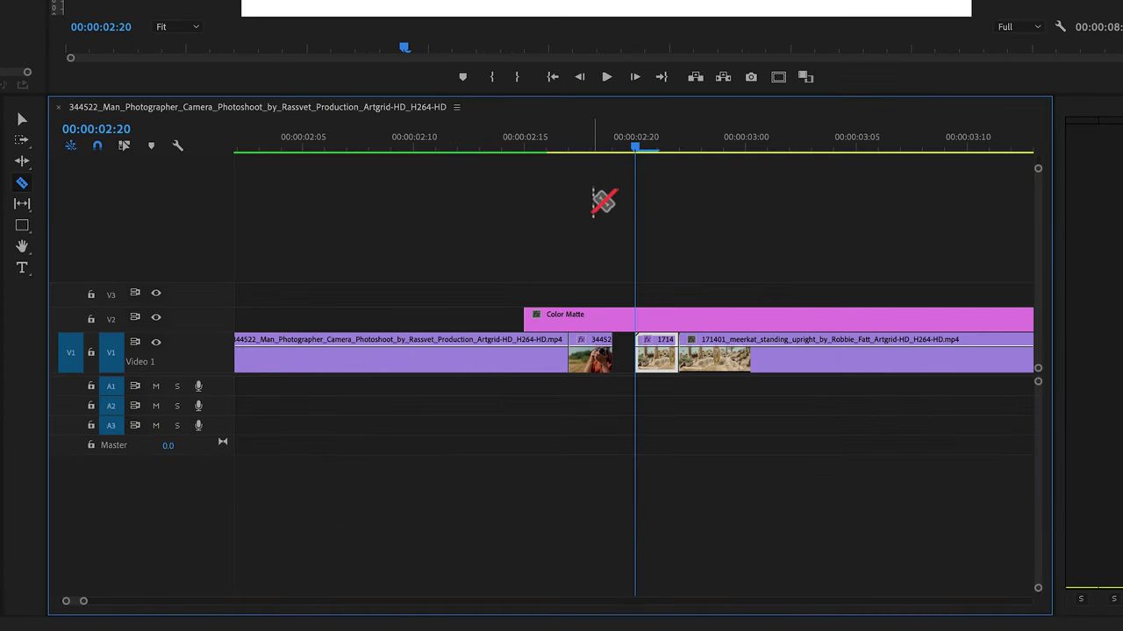
pyautogui.click(613, 317)
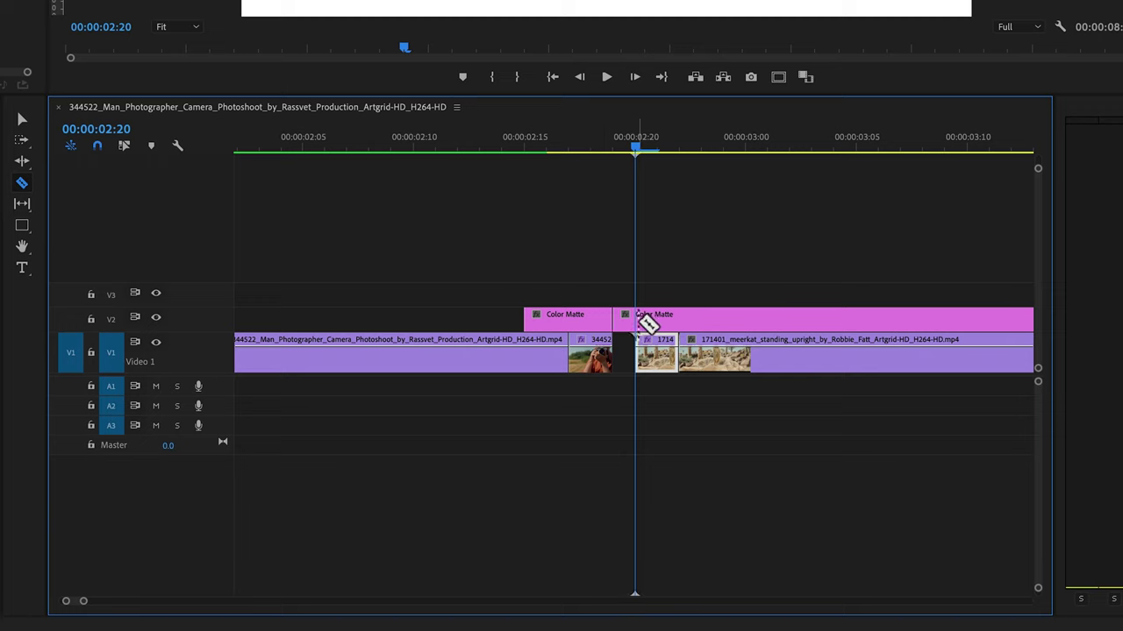
pyautogui.click(637, 319)
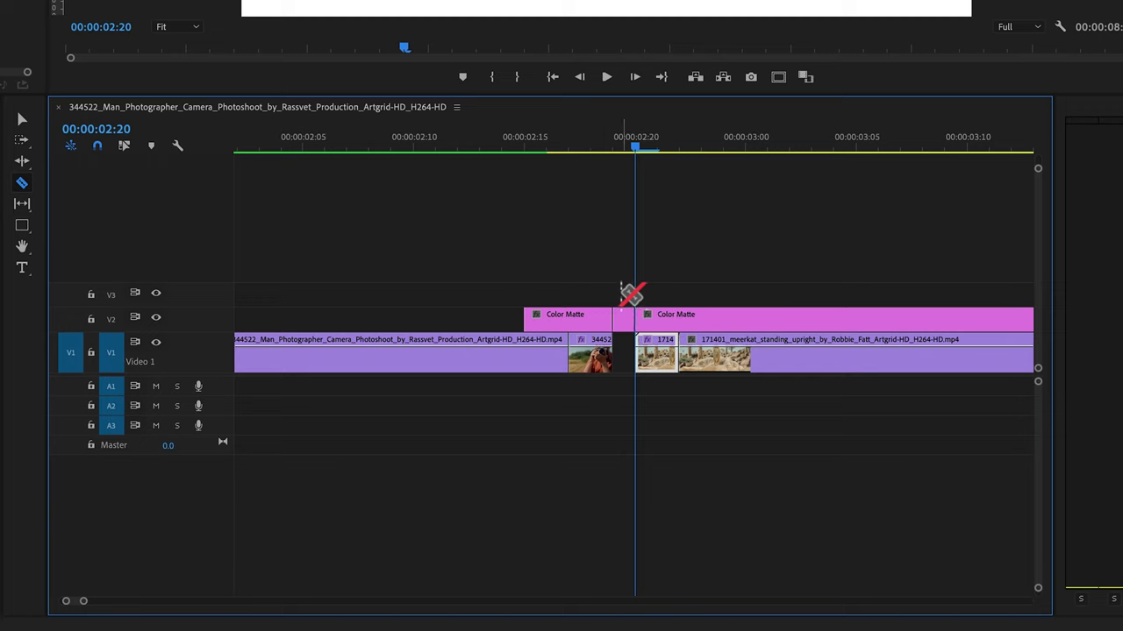
pyautogui.press('v')
pyautogui.click(579, 324)
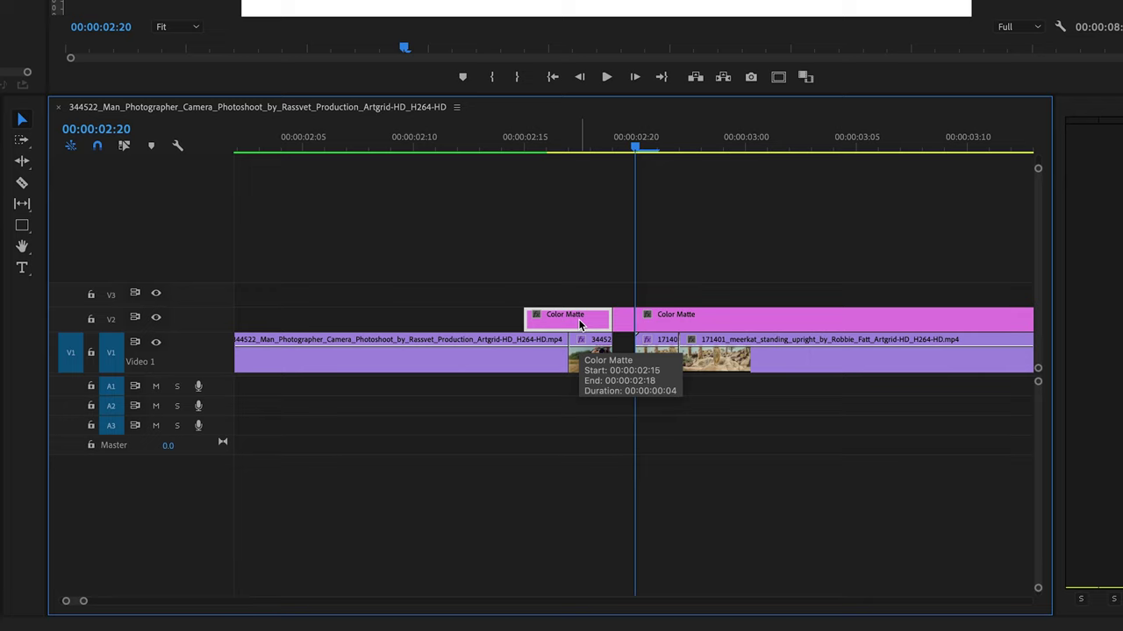
pyautogui.press('Delete')
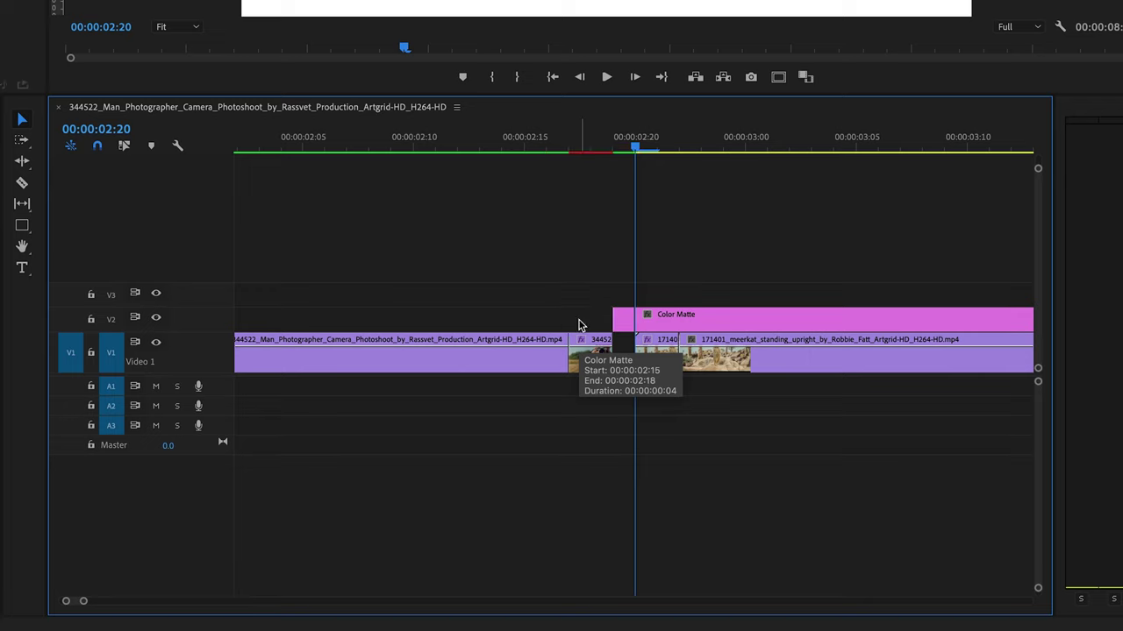
pyautogui.click(722, 320)
pyautogui.press('Delete')
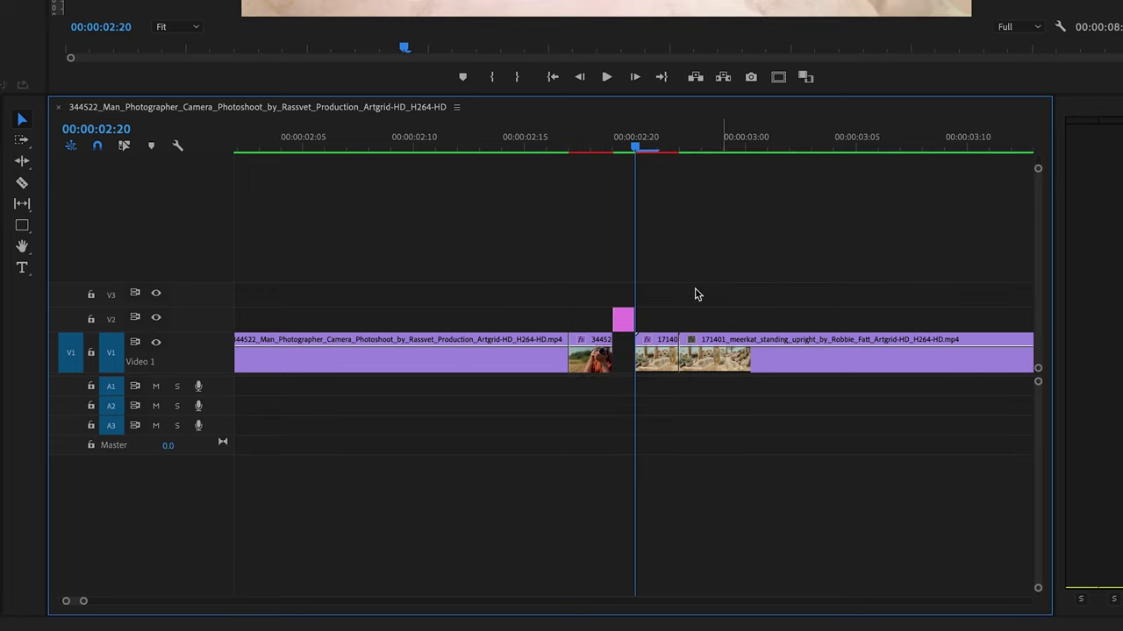
pyautogui.click(621, 321)
pyautogui.moveTo(622, 329); pyautogui.dragTo(626, 361)
# - Zoom the timeline out and play the transition back from 00:00:01:19
pyautogui.press('space')
pyautogui.press('-')
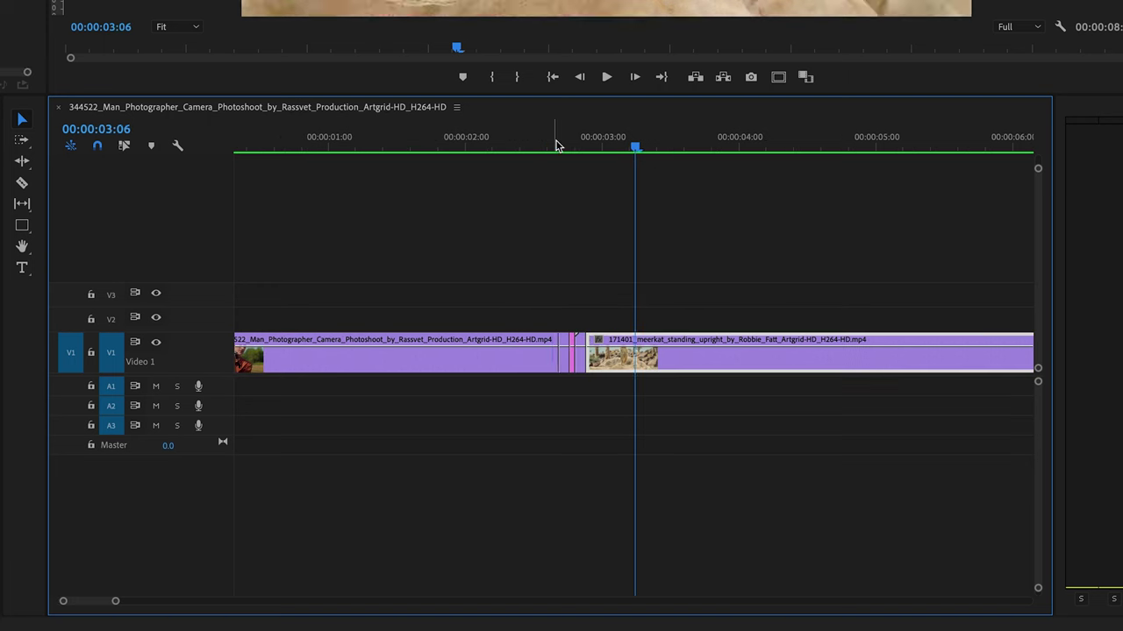
pyautogui.moveTo(555, 145); pyautogui.dragTo(433, 143)
pyautogui.press('space')
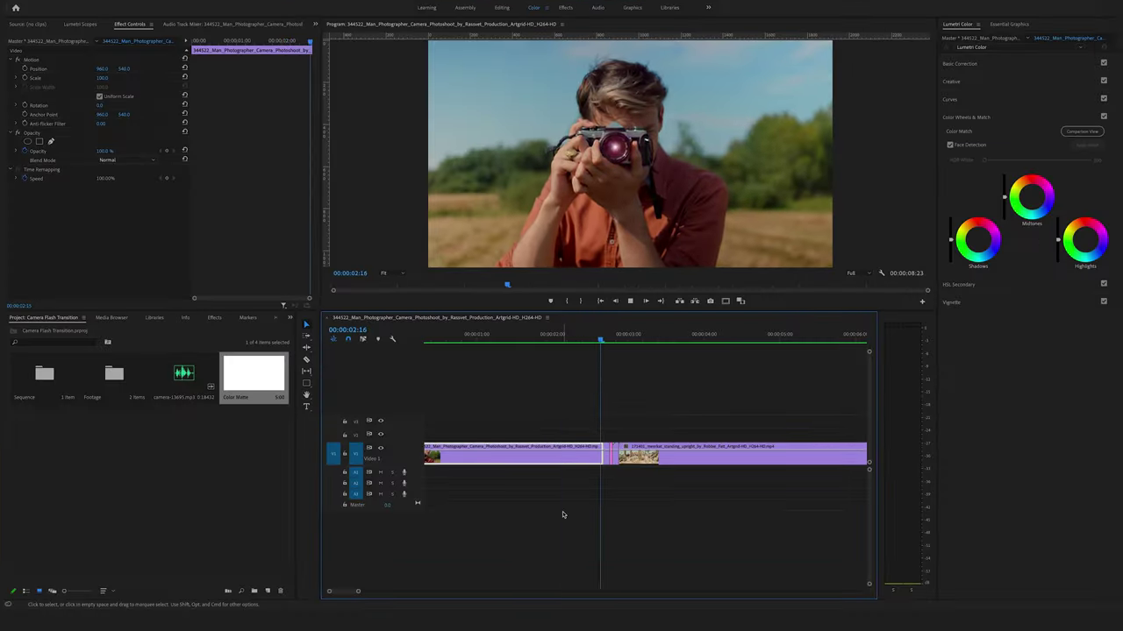
# - Export frame 00:00:02:22 as a PNG still imported into the project, and place it on V2
pyautogui.press('=')
pyautogui.click(603, 342)
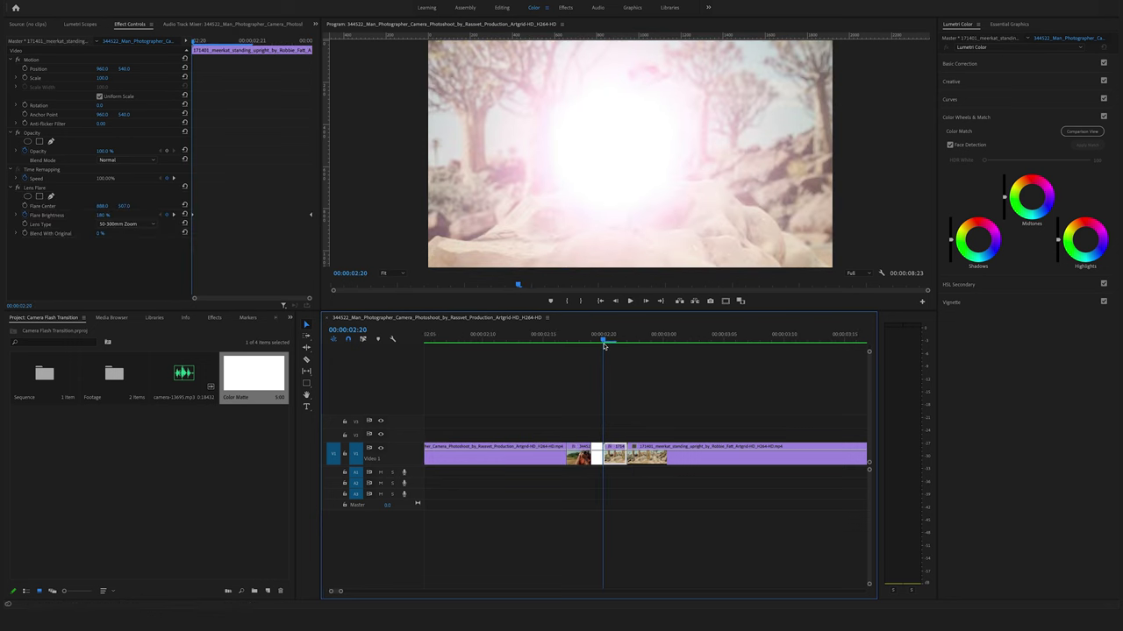
pyautogui.moveTo(606, 345); pyautogui.dragTo(627, 342)
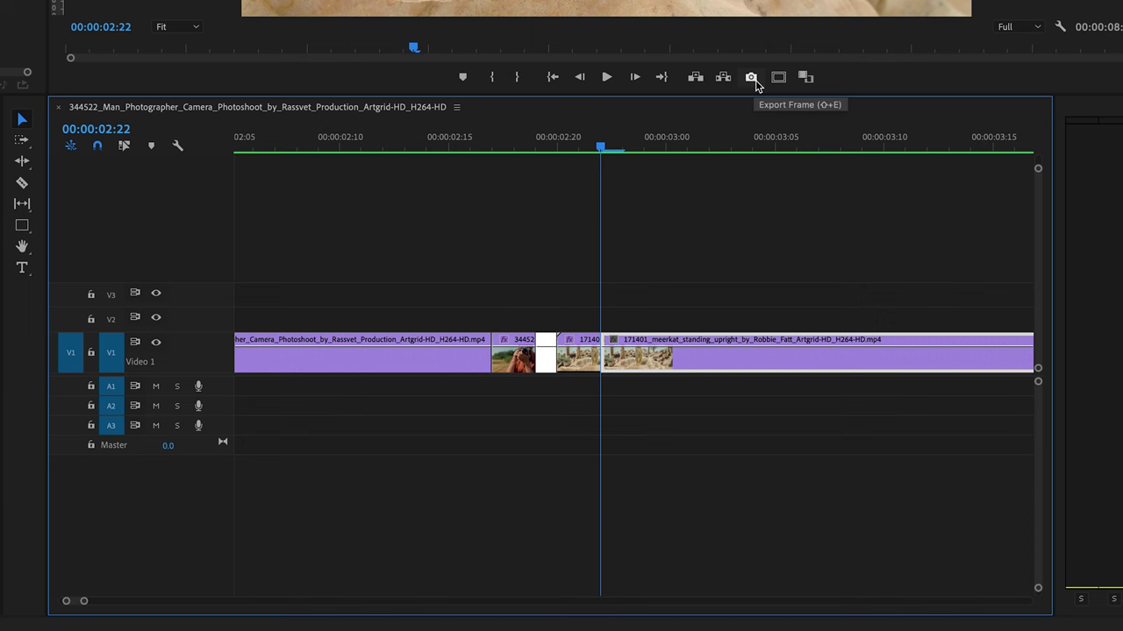
pyautogui.click(752, 78)
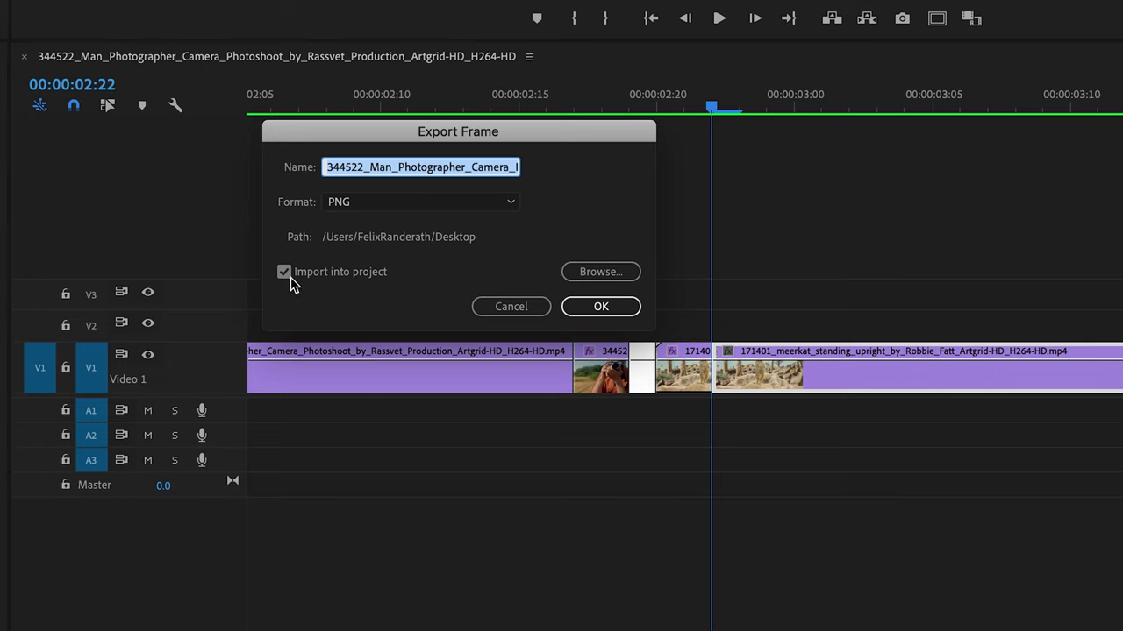
pyautogui.click(598, 307)
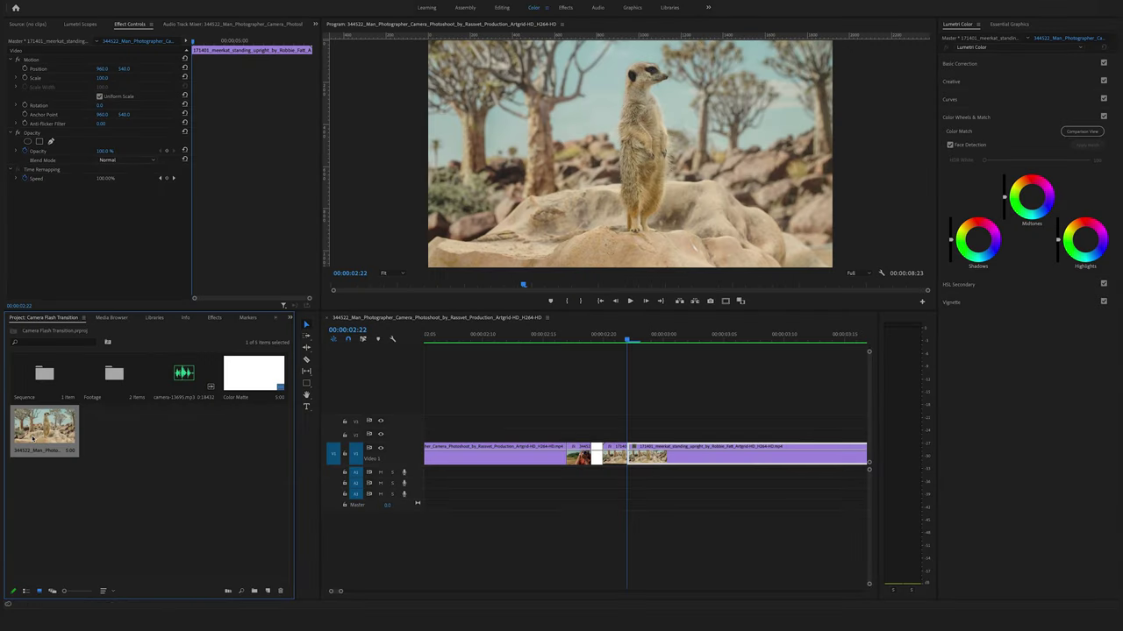
pyautogui.moveTo(33, 436); pyautogui.dragTo(635, 436)
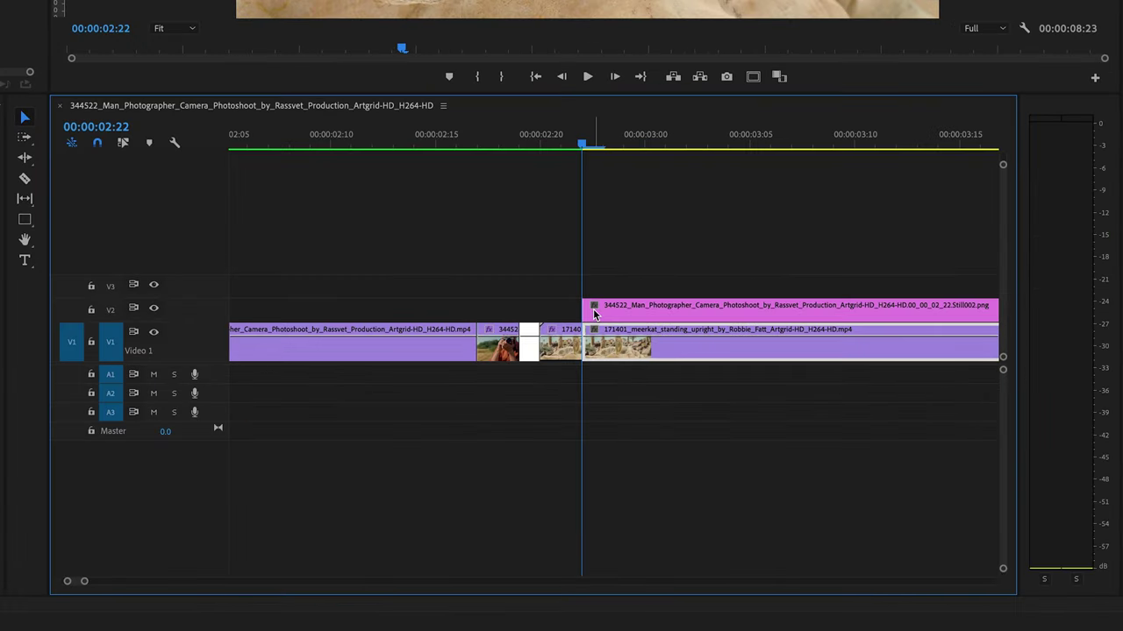
# - Trim the still on V2 so it ends at 00:00:03:09, deleting the tail
pyautogui.press('Right')
pyautogui.press('Right')
pyautogui.press('Right')
pyautogui.press('Right')
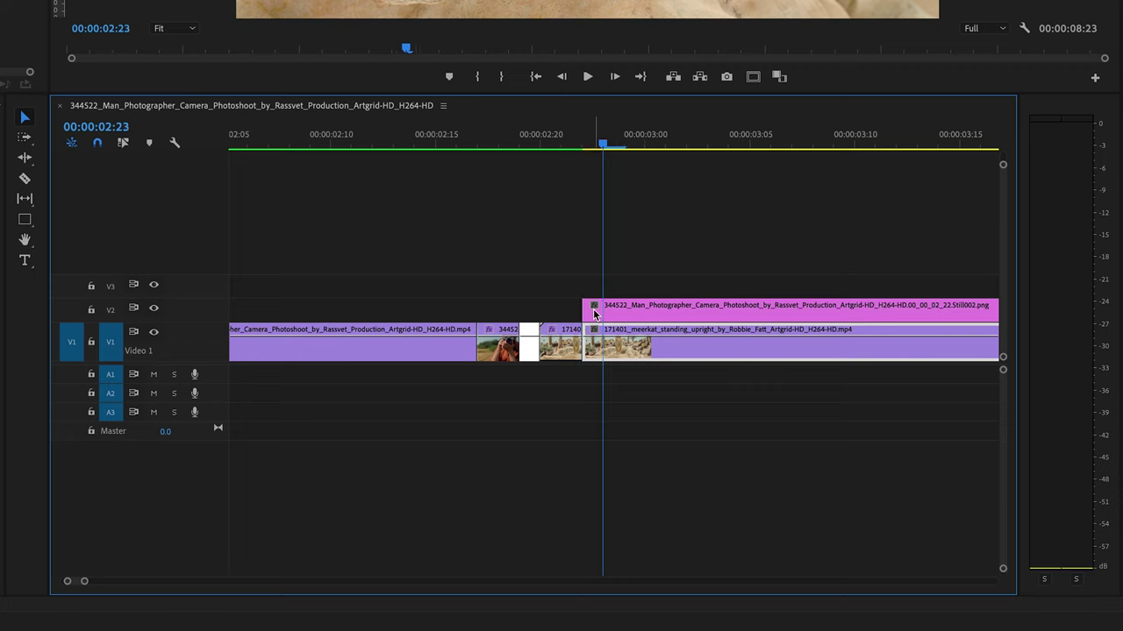
pyautogui.press('Right')
pyautogui.press('Right')
pyautogui.press('Right')
pyautogui.press('Right')
pyautogui.press('Right')
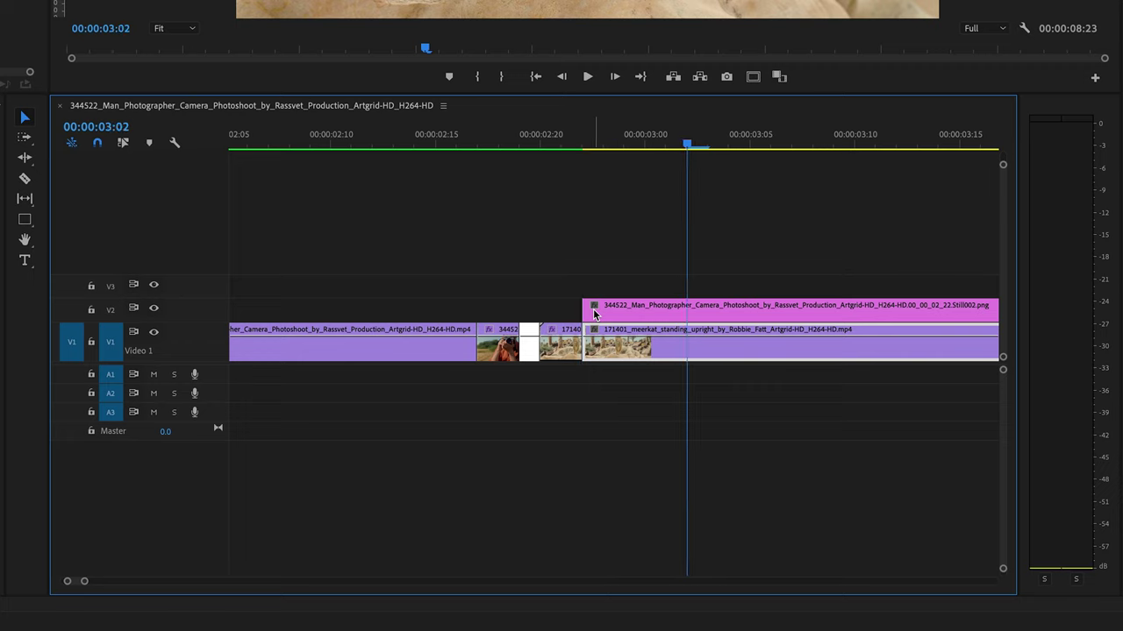
pyautogui.press('Right')
pyautogui.press('Right')
pyautogui.press('Right')
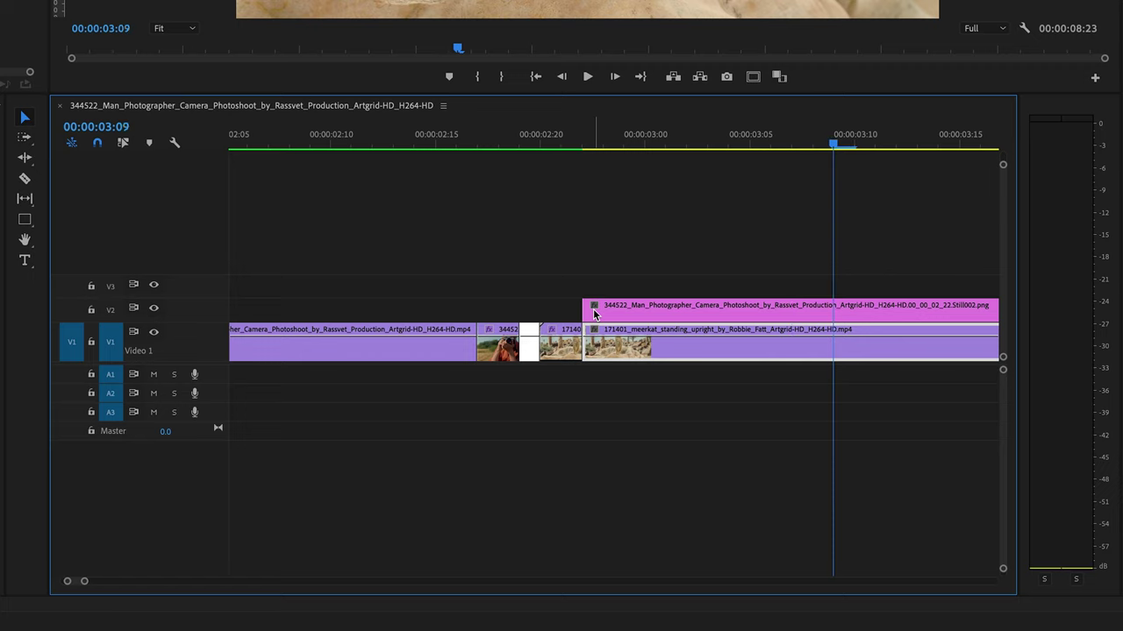
pyautogui.press('c')
pyautogui.click(835, 309)
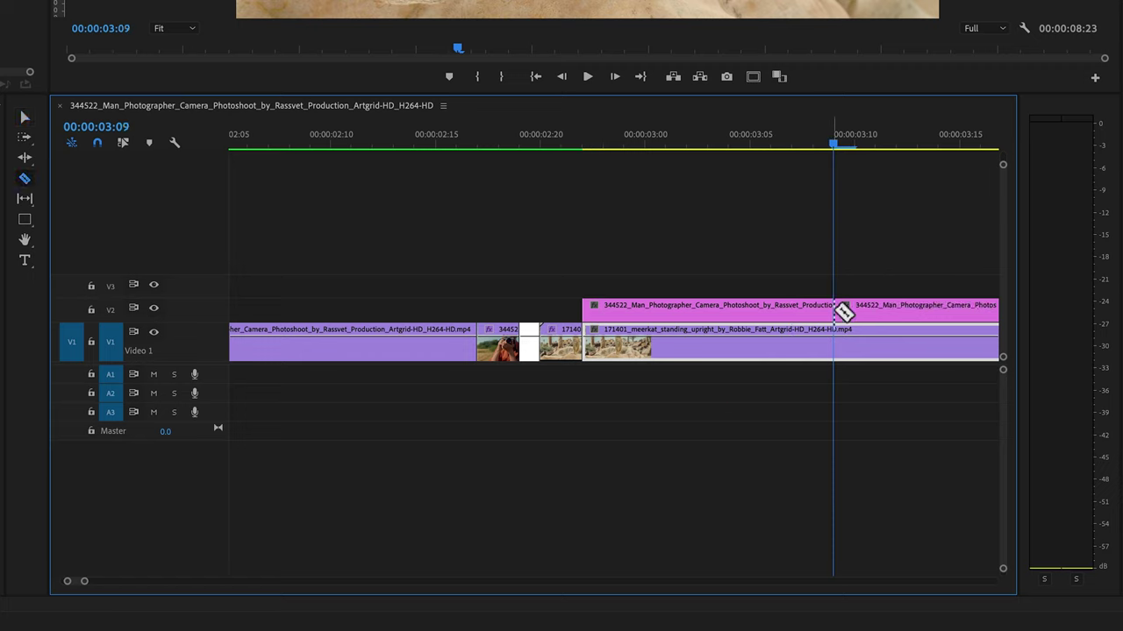
pyautogui.press('v')
pyautogui.click(863, 308)
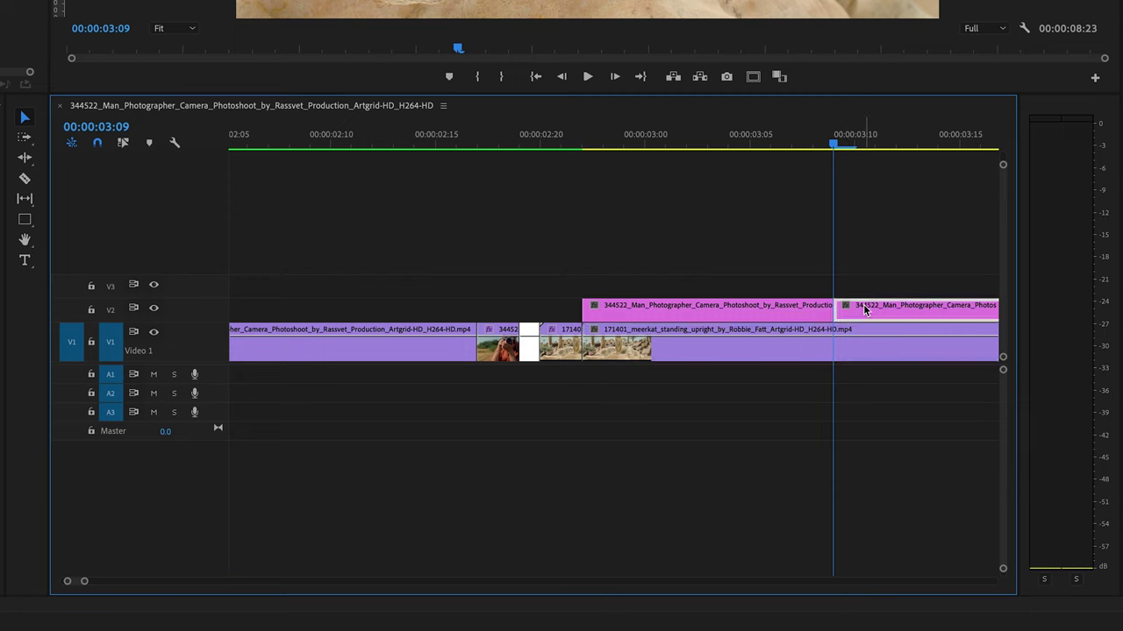
pyautogui.press('Delete')
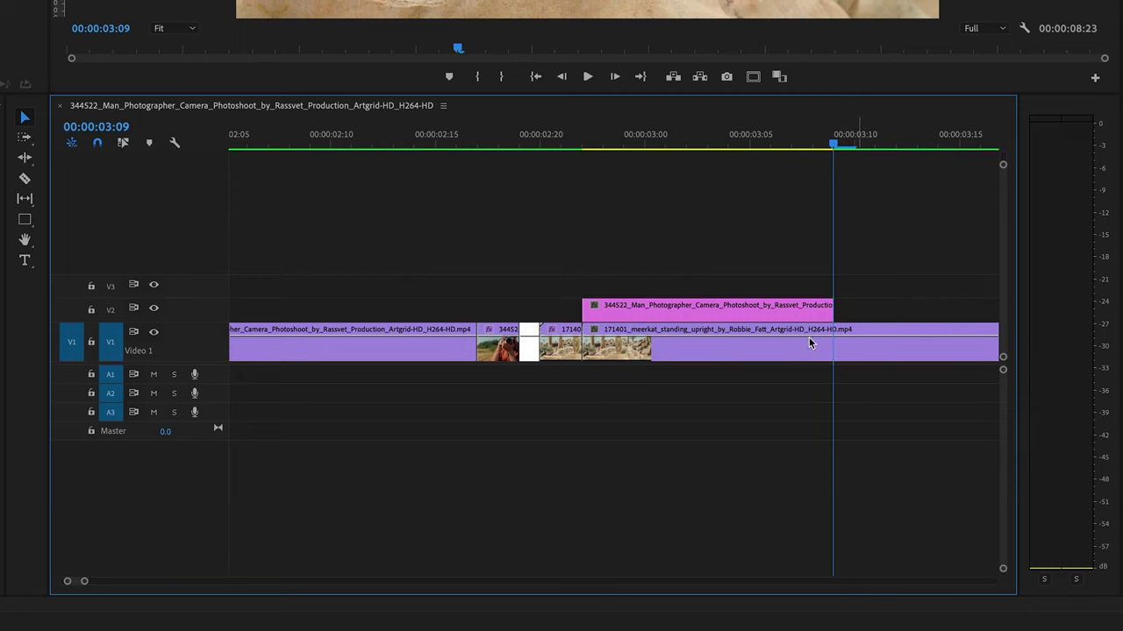
# - Move the meerkat clip to start at 00:00:03:09 and drop the still into the V1 gap
pyautogui.moveTo(604, 347); pyautogui.dragTo(829, 346)
pyautogui.click(681, 317)
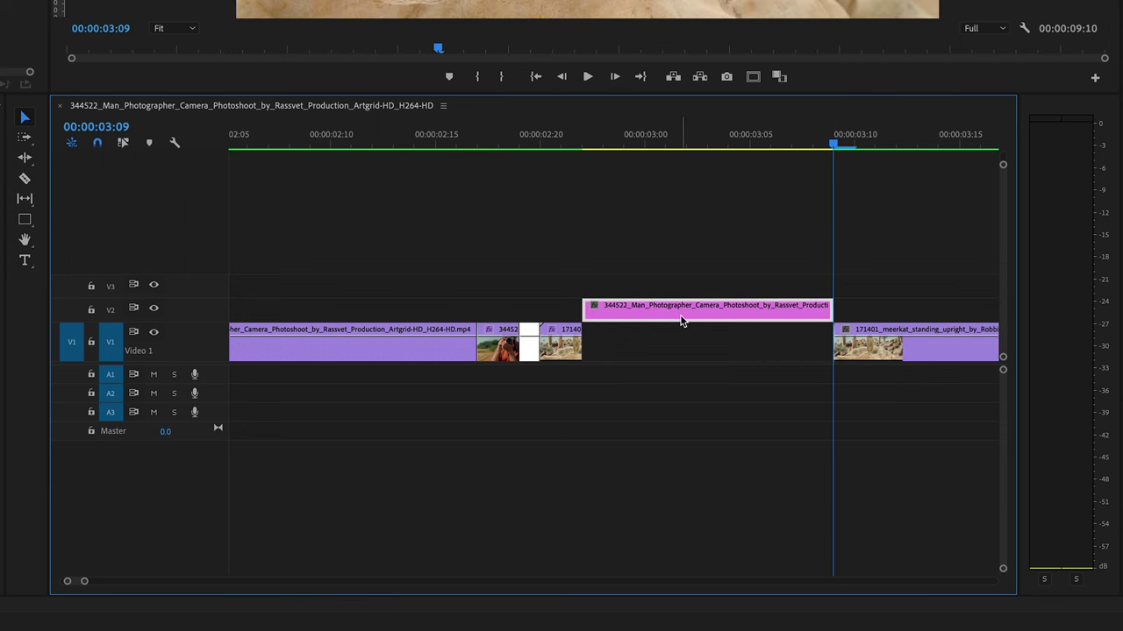
pyautogui.moveTo(681, 321); pyautogui.dragTo(690, 350)
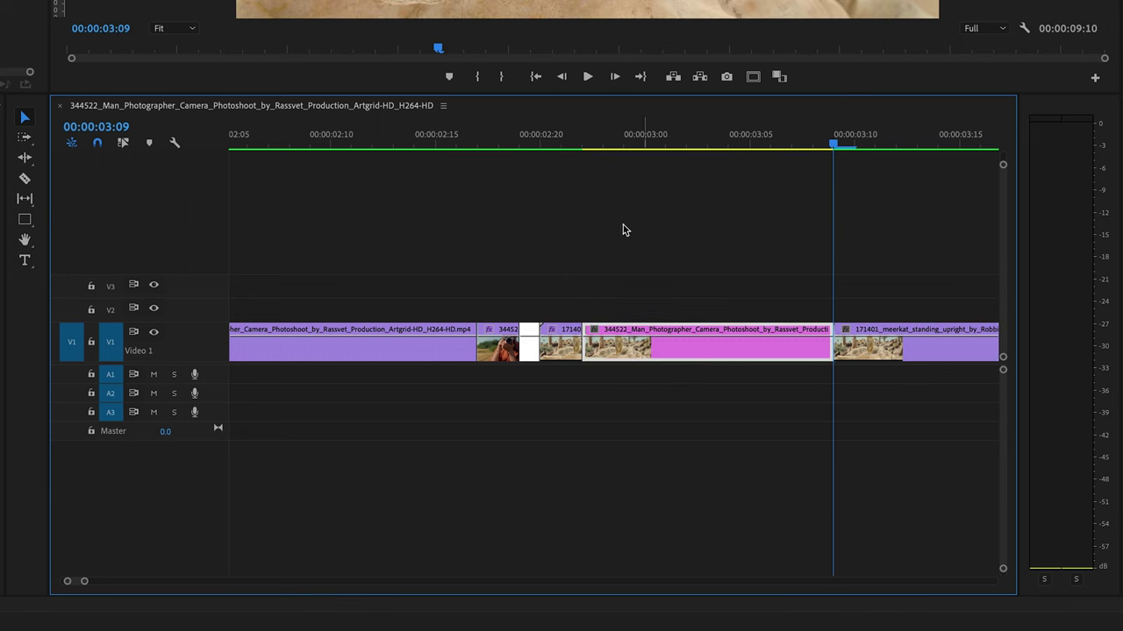
pyautogui.click(572, 334)
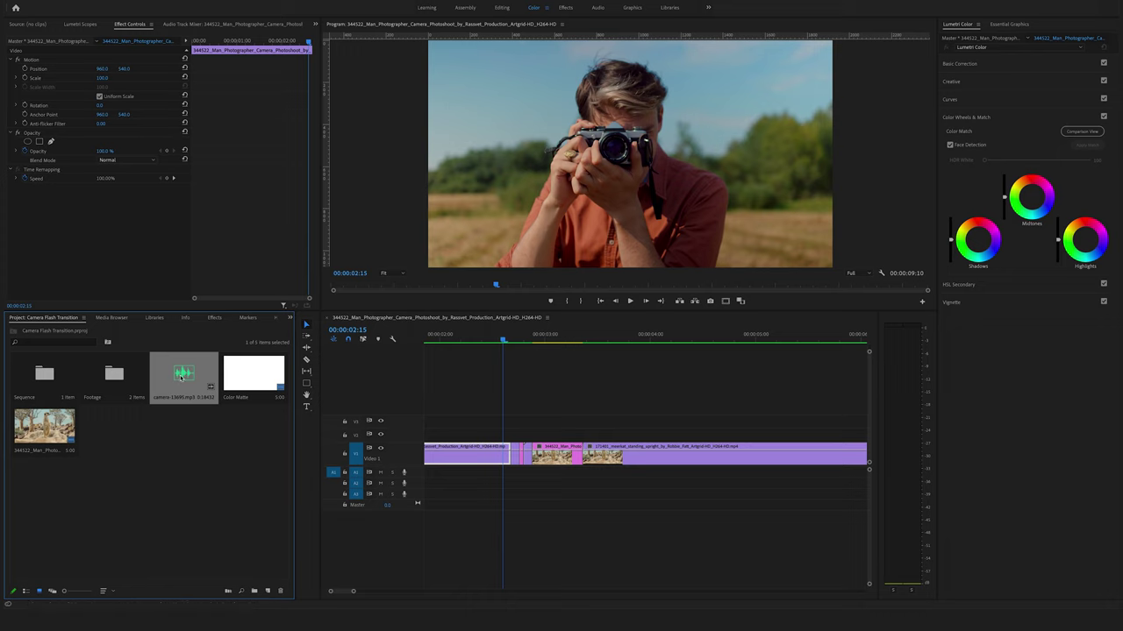
# - Place camera-13695.mp3 on A1 beneath the flash transition and play it back twice to check the sync
pyautogui.moveTo(182, 375); pyautogui.dragTo(526, 474)
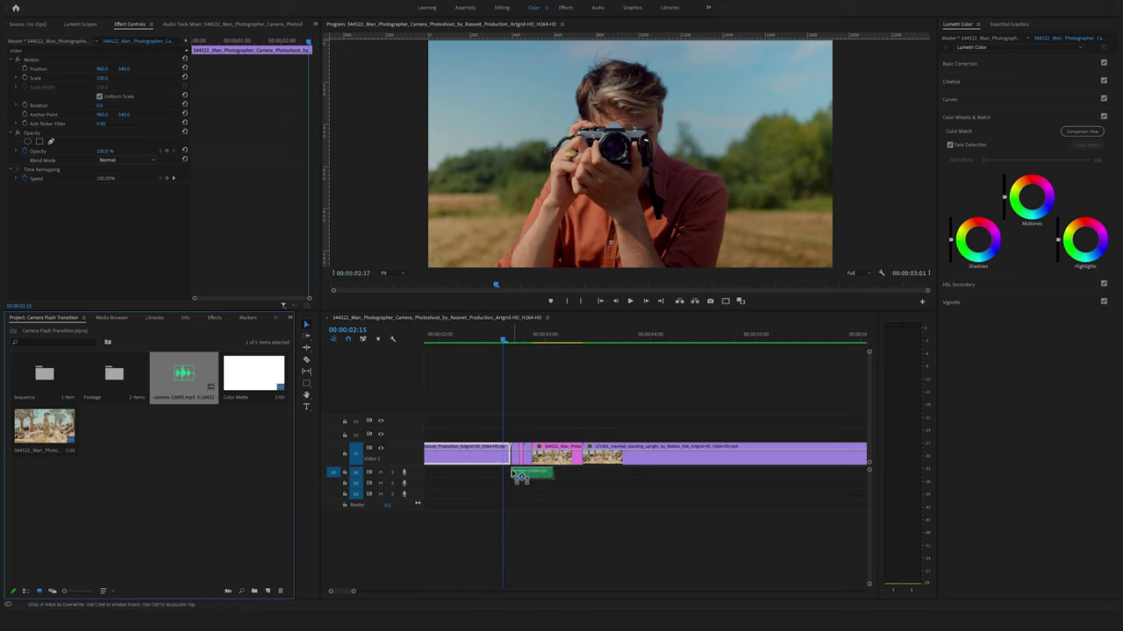
pyautogui.press('space')
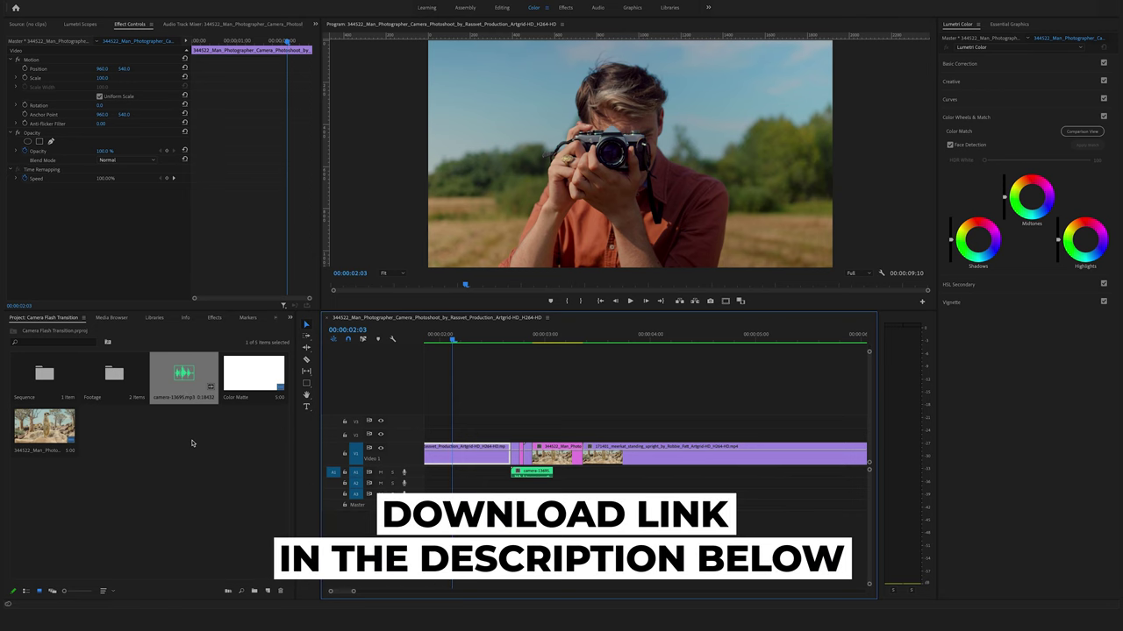
pyautogui.press('space')
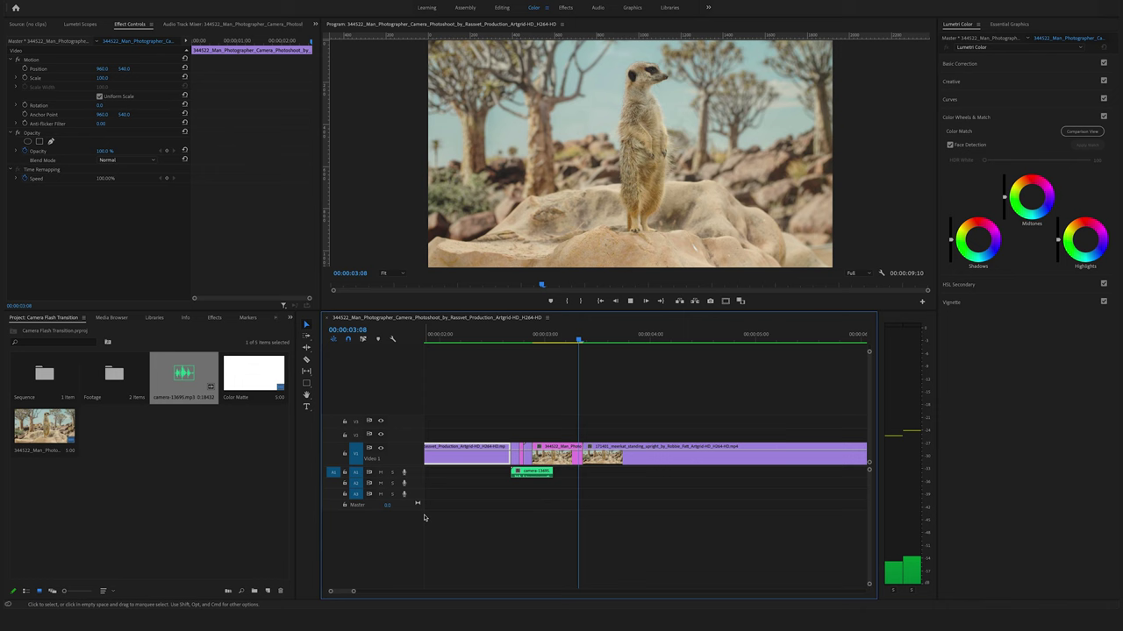